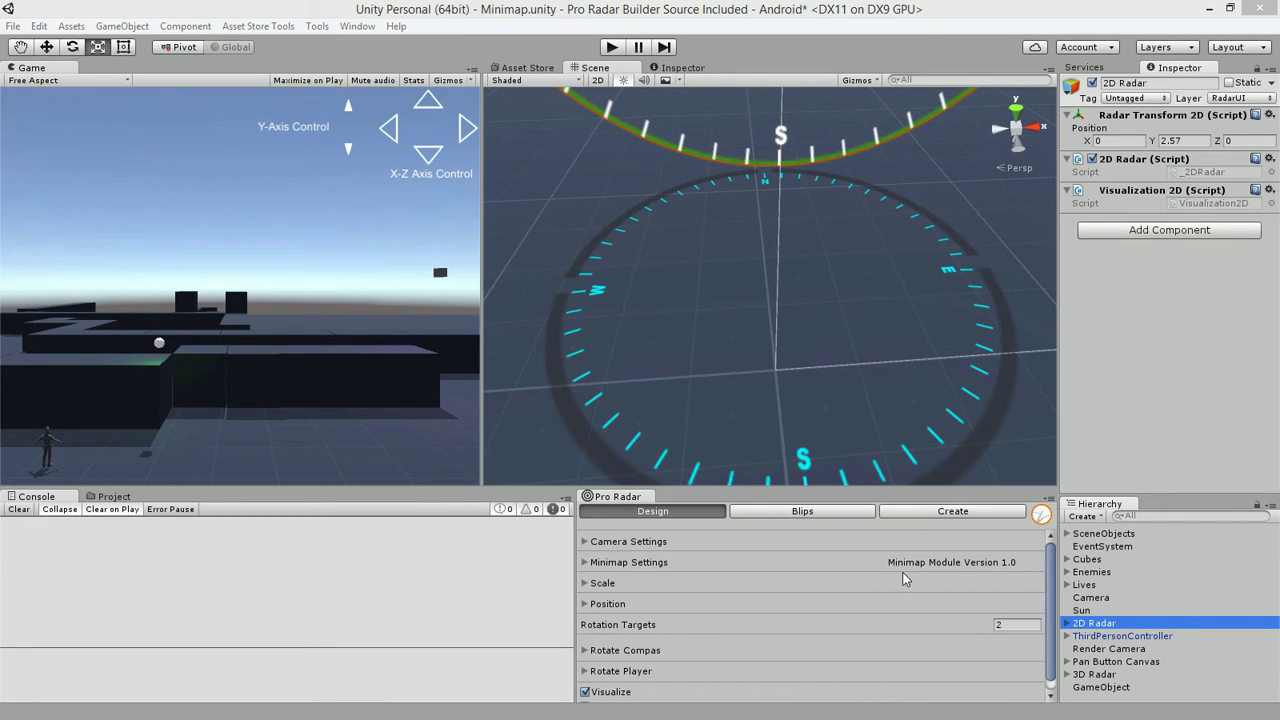
# Step: Enable the 3D Radar's Minimap module, expand its Minimap Settings, and run the game
pyautogui.click(1041, 514)
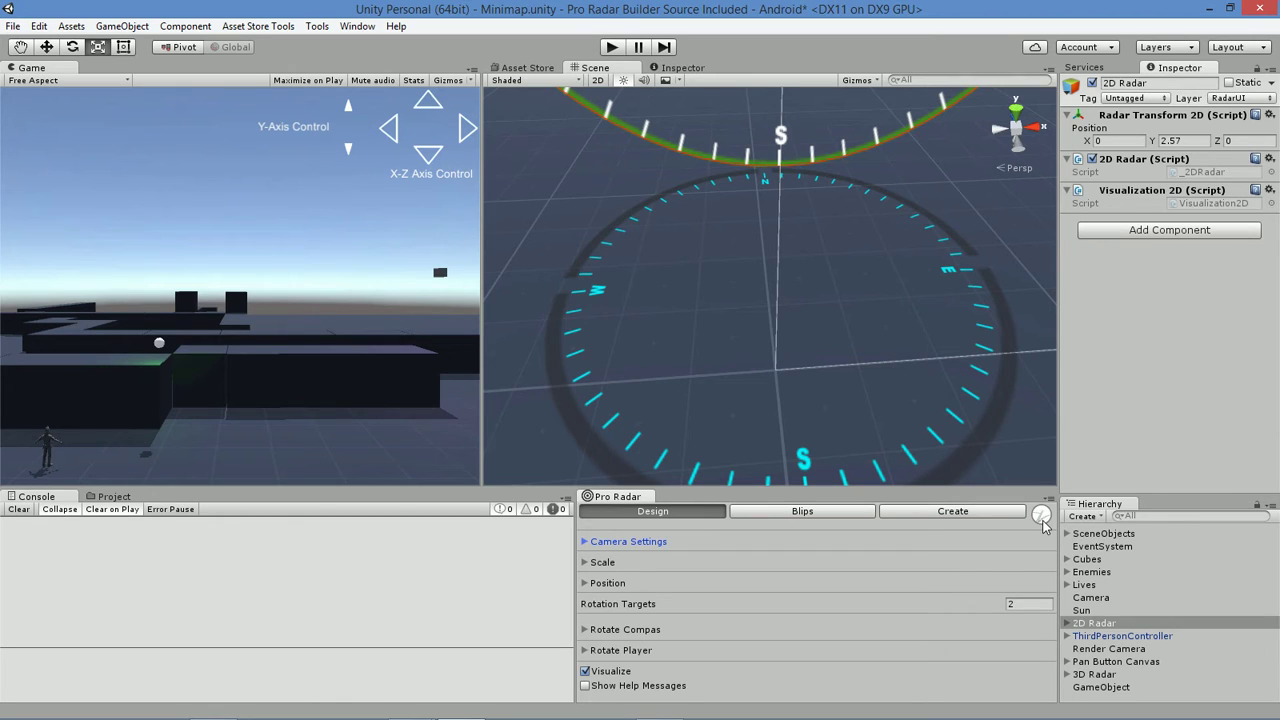
pyautogui.click(1041, 515)
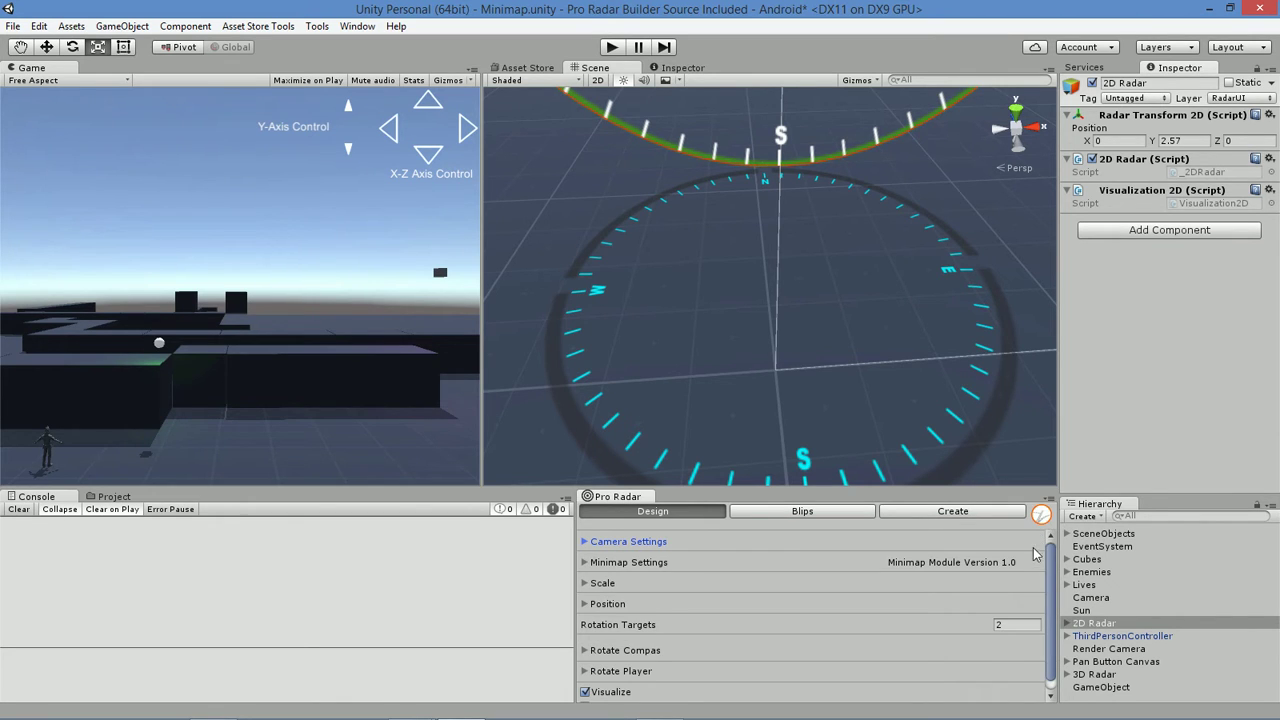
pyautogui.click(1093, 675)
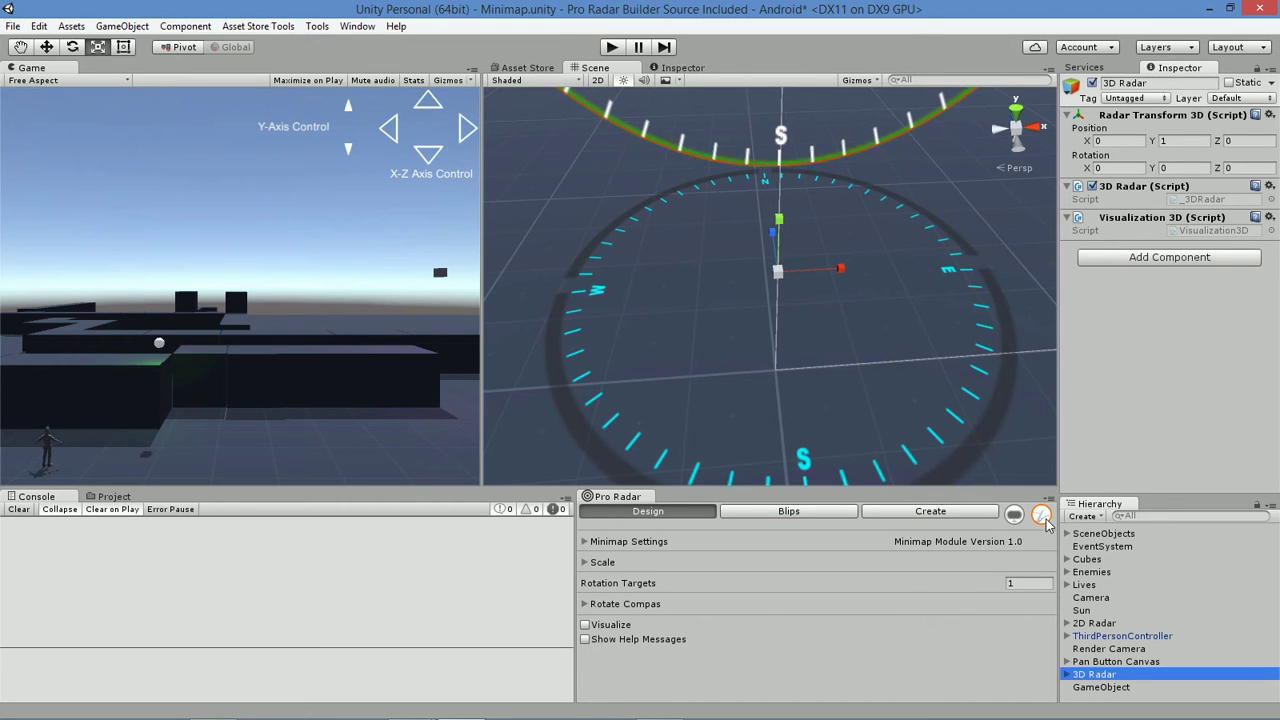
pyautogui.click(1043, 517)
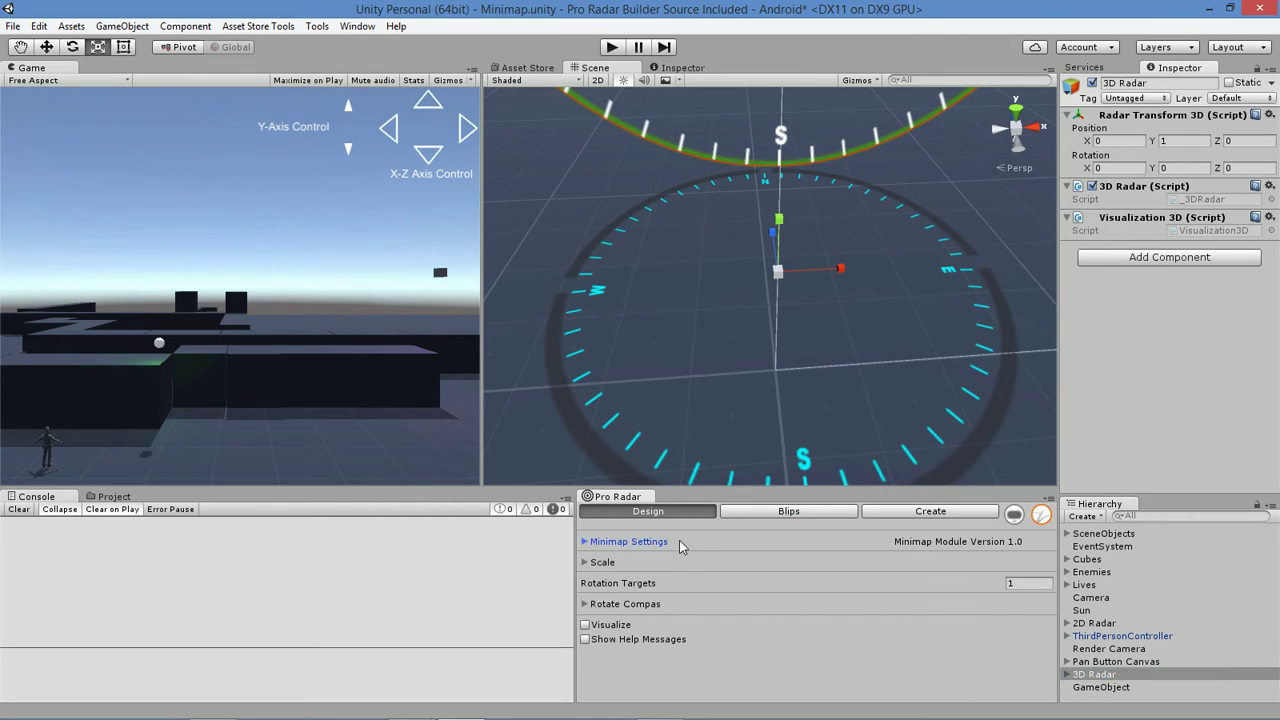
pyautogui.click(585, 542)
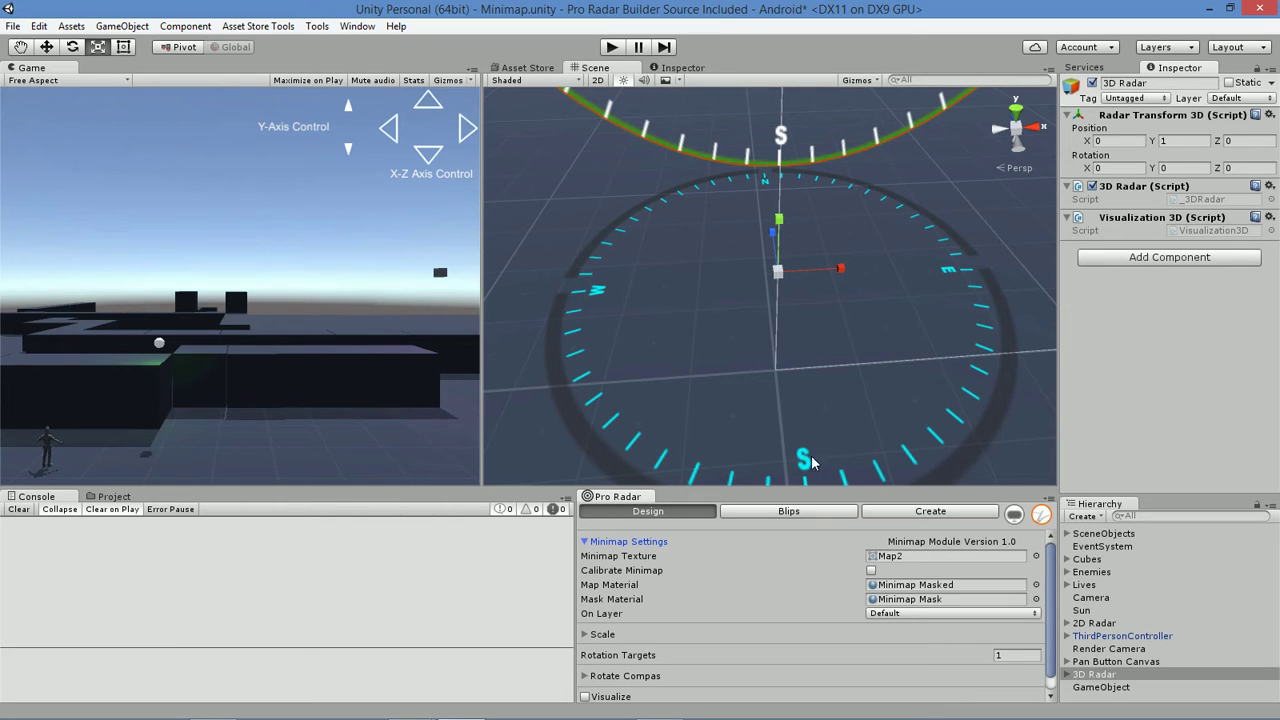
pyautogui.click(611, 47)
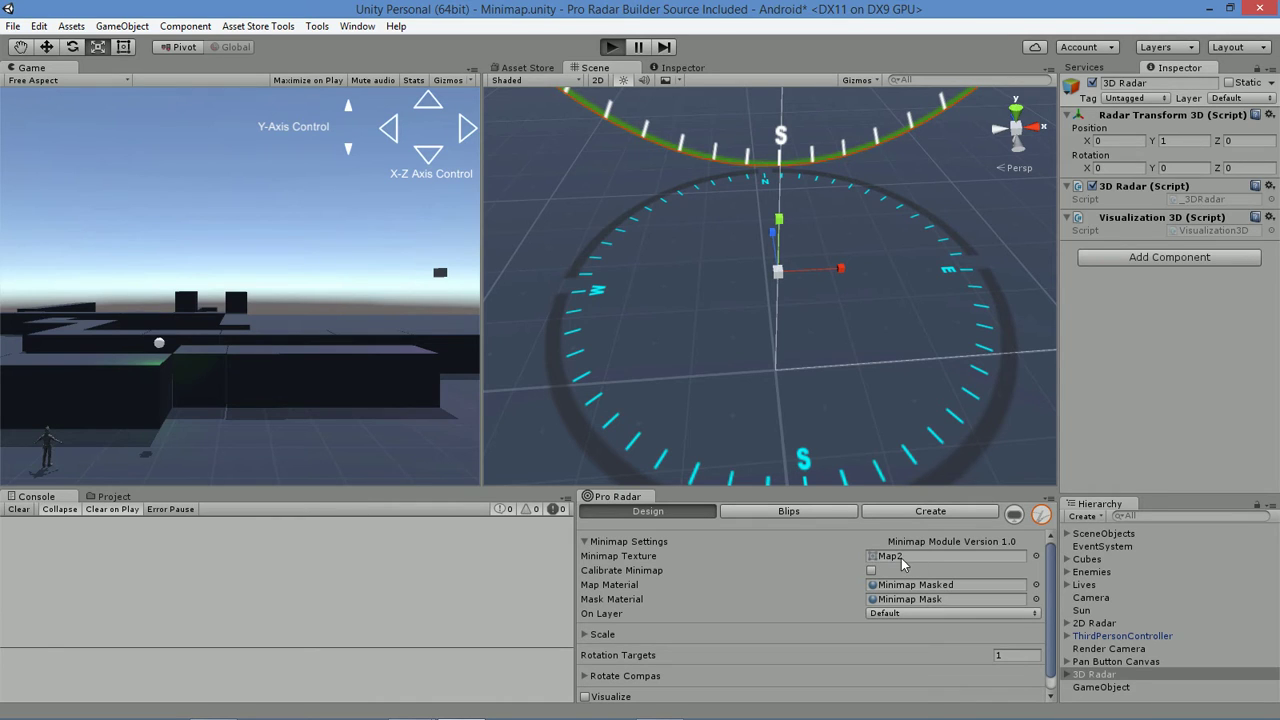
# Step: Switch the Scene view to Top view and zoom out over the whole maze level
pyautogui.hotkey('ctrl', 'p')
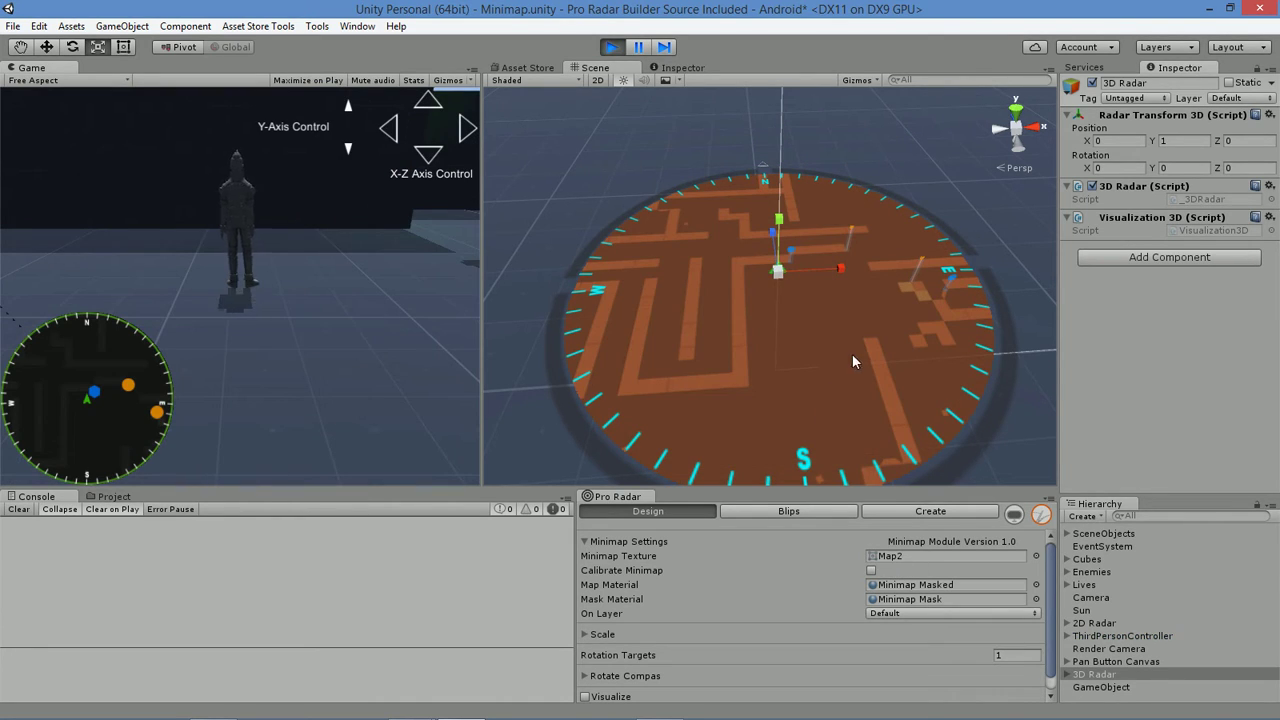
pyautogui.scroll(-3, 817, 398)
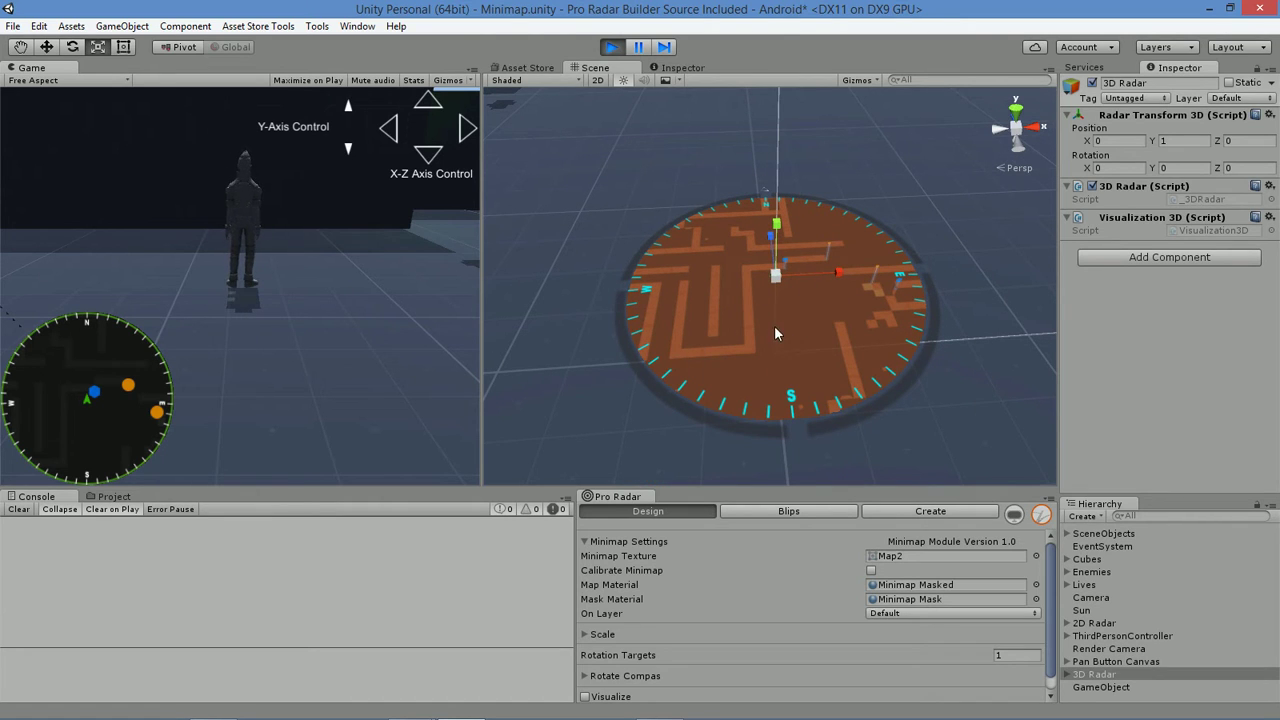
pyautogui.click(1014, 118)
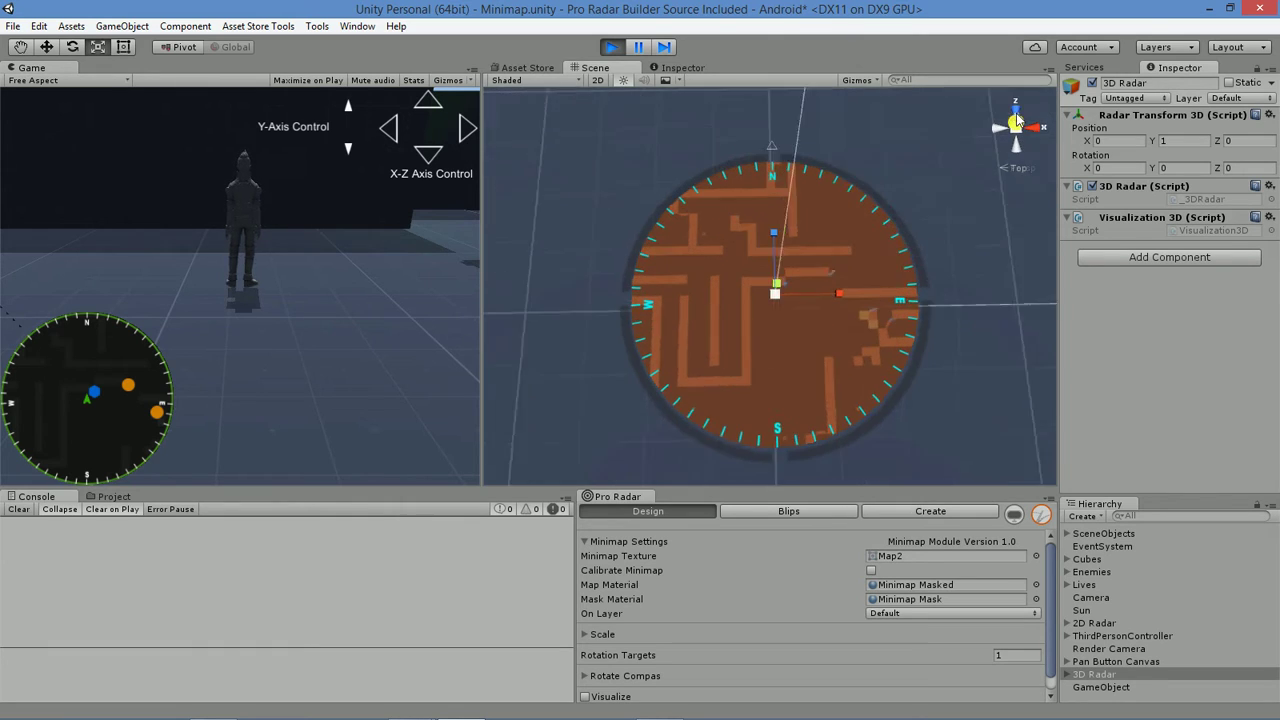
pyautogui.scroll(-4, 830, 256)
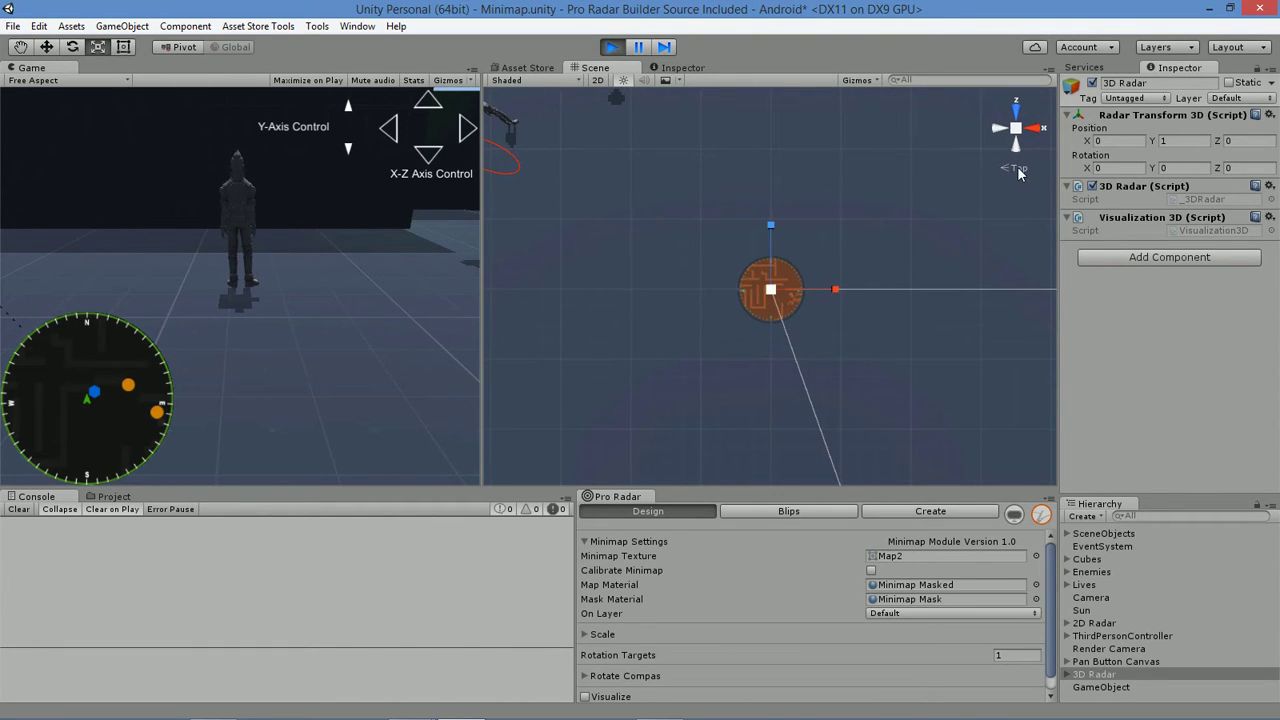
pyautogui.scroll(-6, 853, 259)
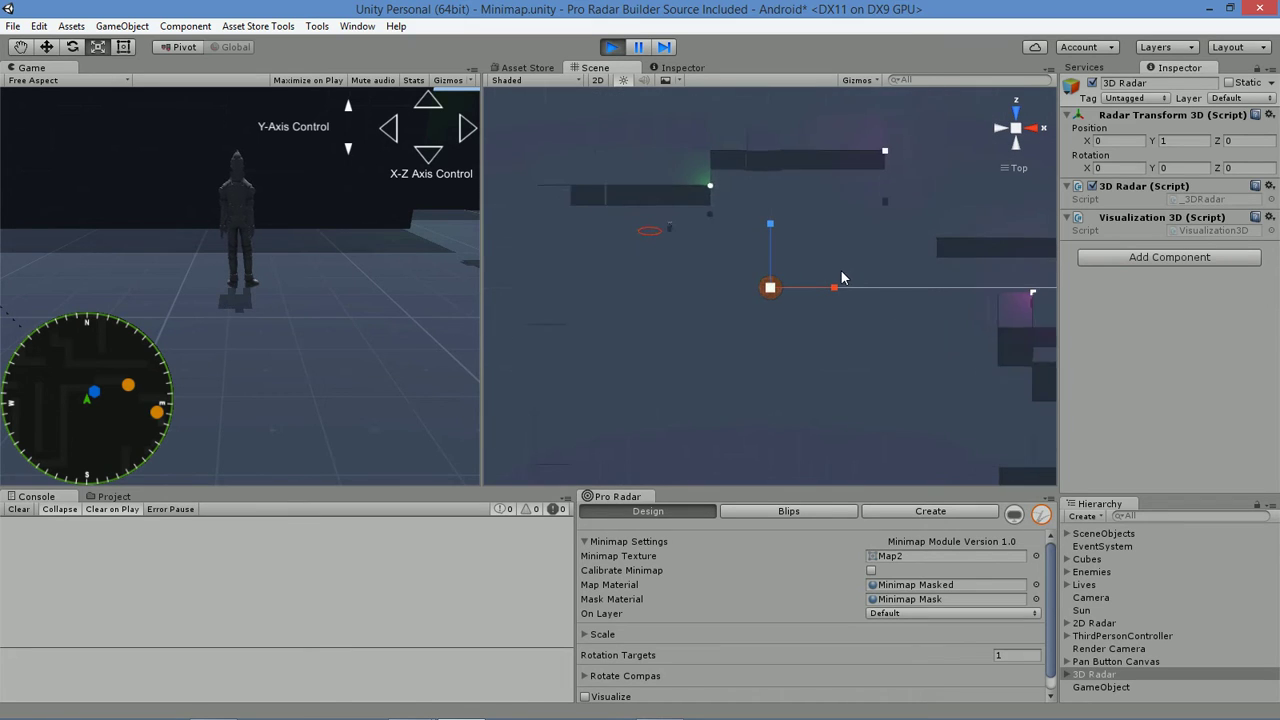
pyautogui.scroll(-2, 842, 277)
pyautogui.scroll(-4, 768, 286)
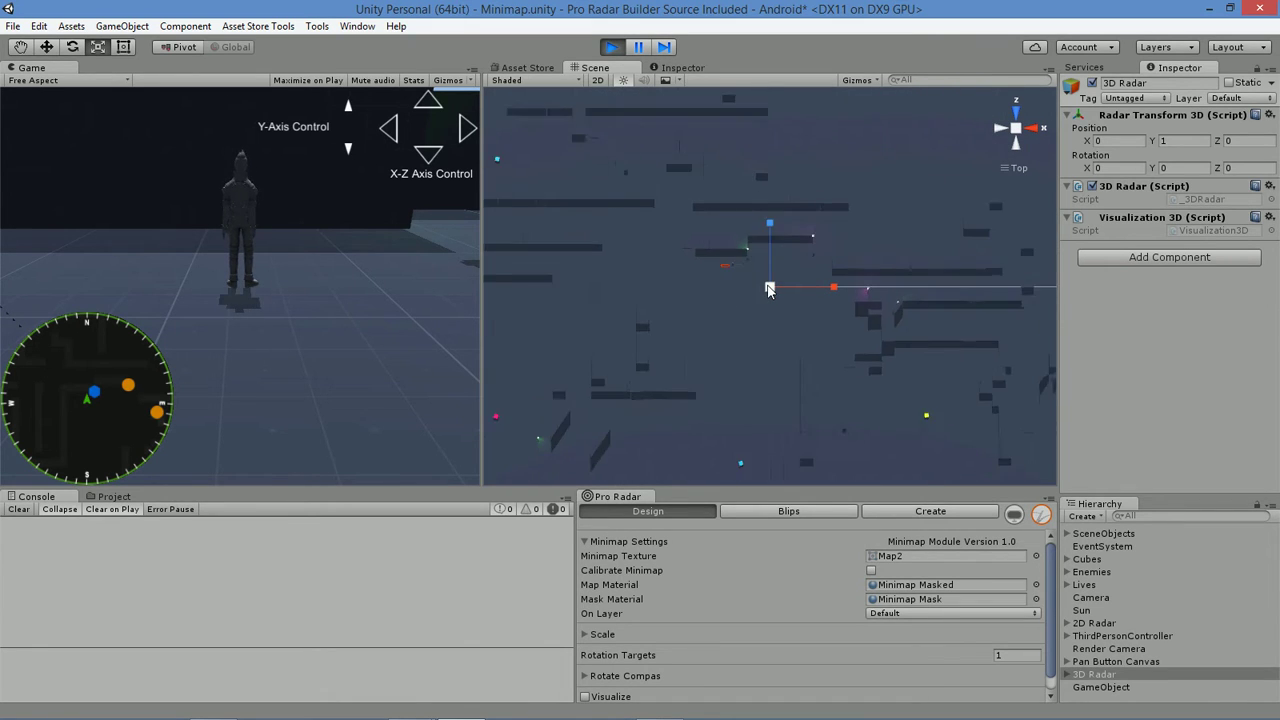
pyautogui.scroll(-2, 766, 294)
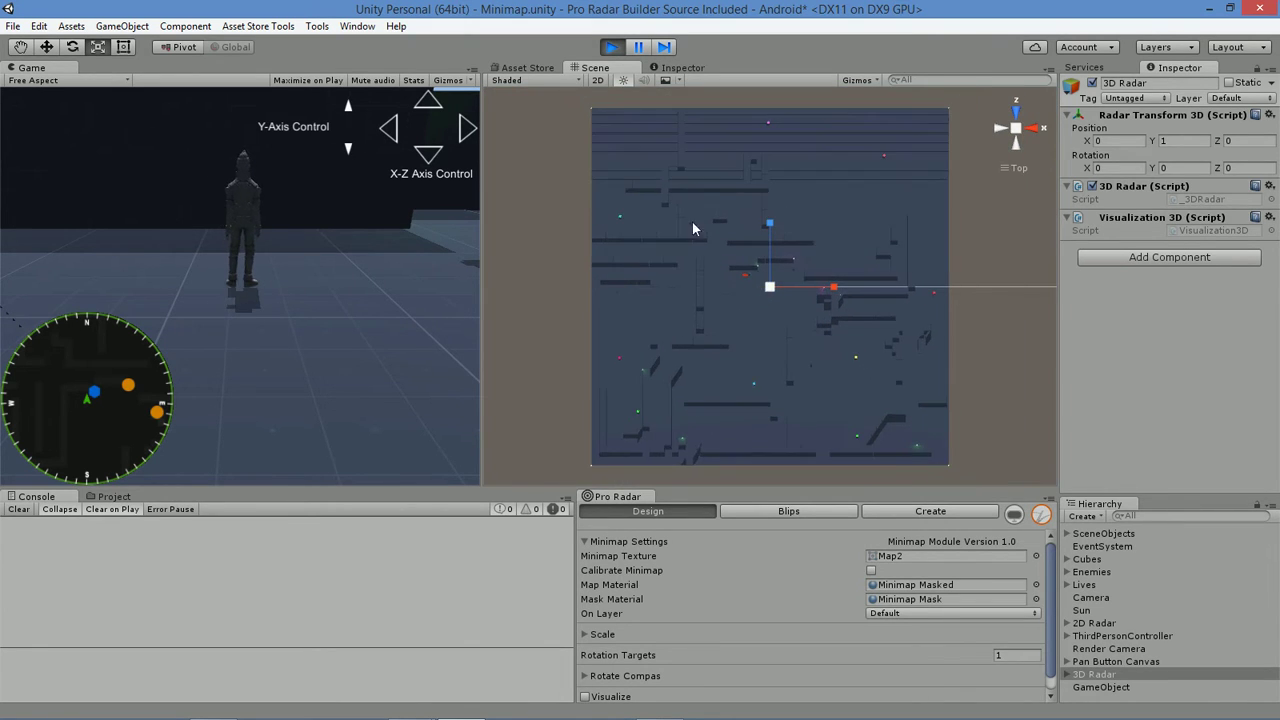
# Step: Render the Scene view in Overdraw mode and confirm the Minimap Texture is still Map2
pyautogui.click(549, 80)
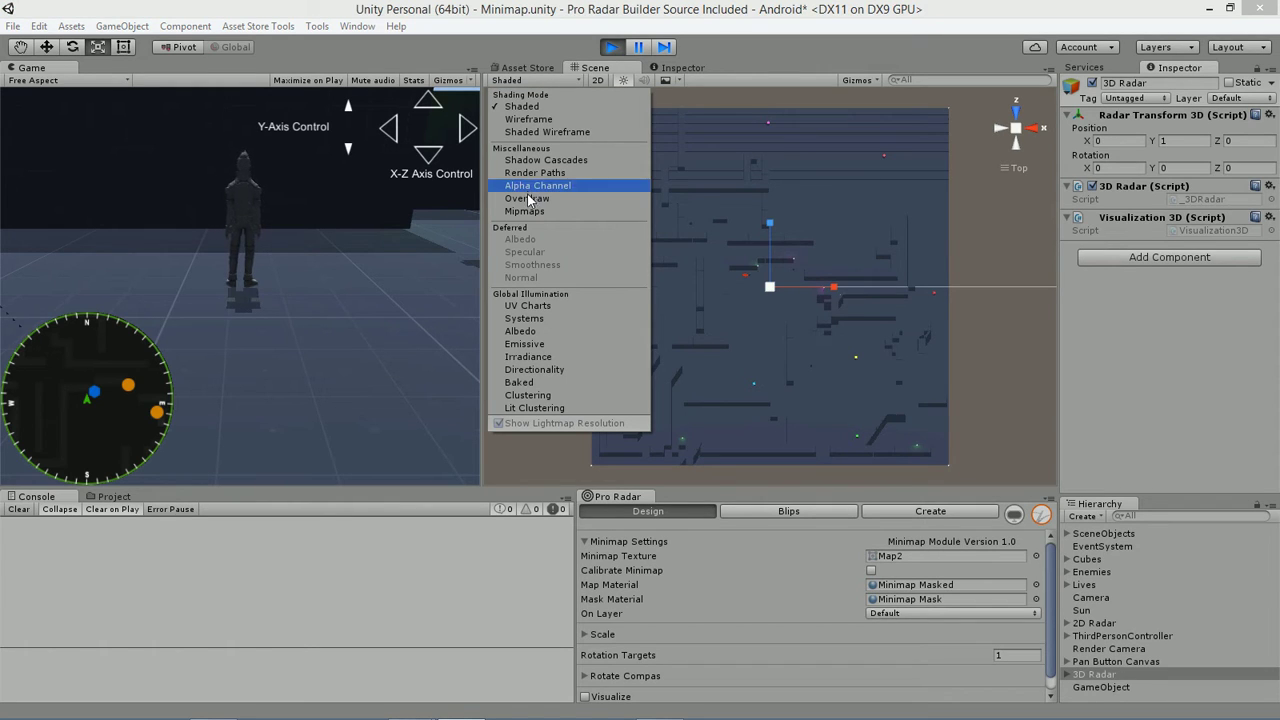
pyautogui.click(556, 199)
pyautogui.click(820, 243)
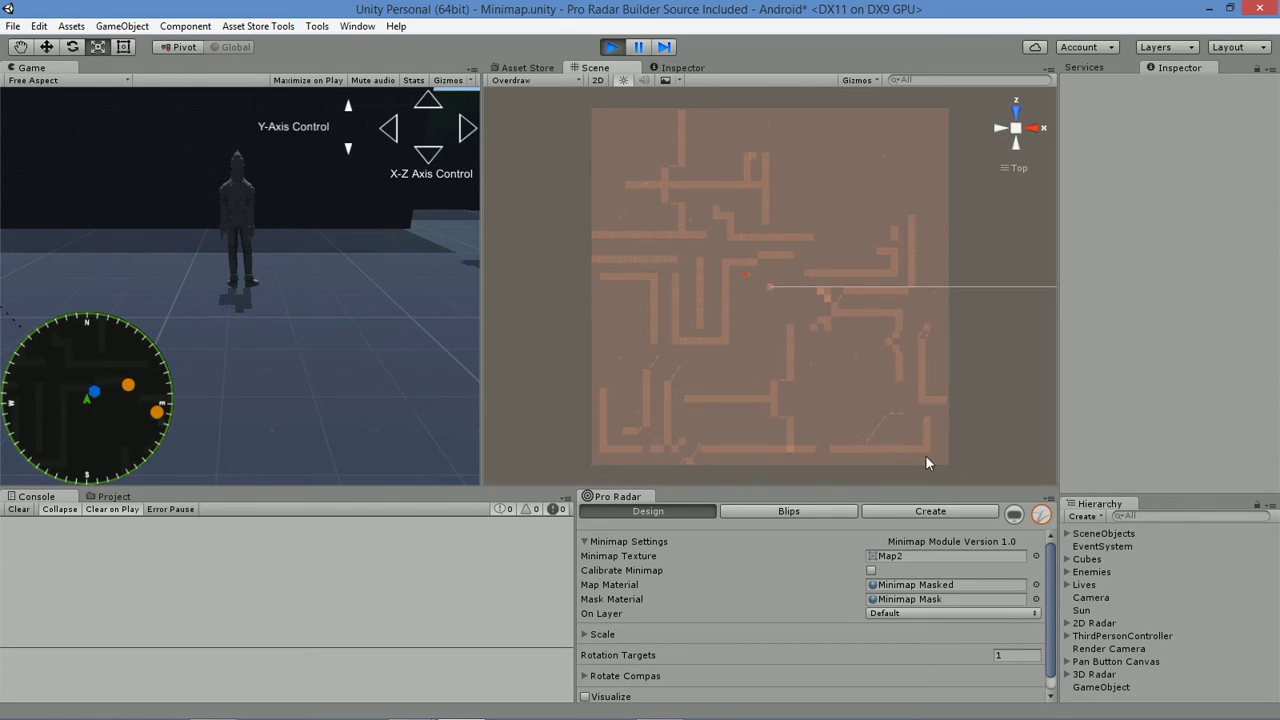
pyautogui.click(1036, 558)
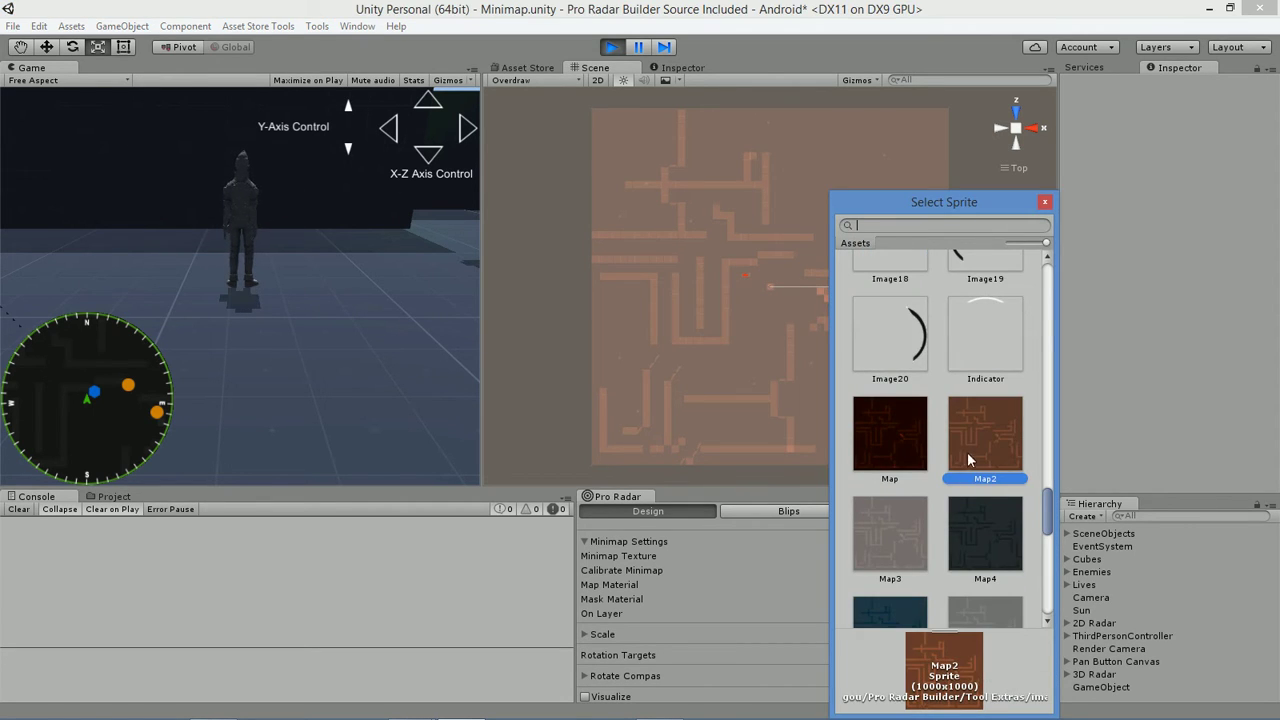
pyautogui.click(1041, 203)
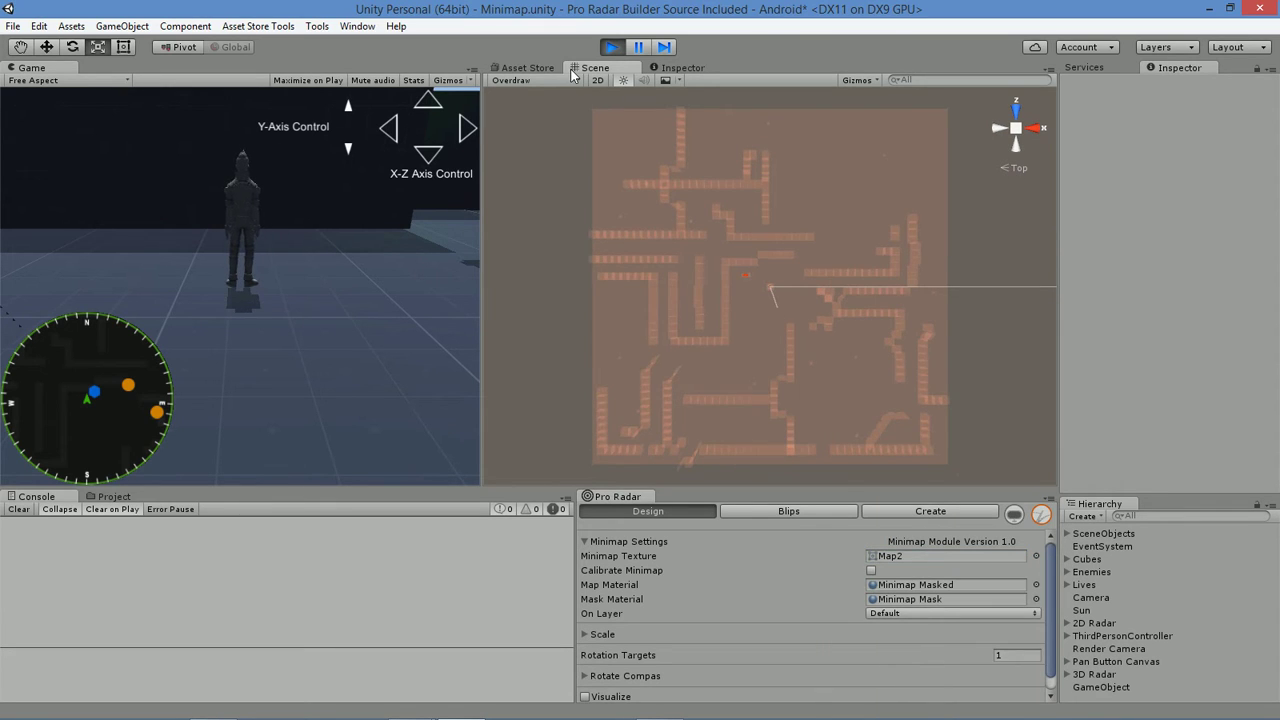
pyautogui.click(539, 82)
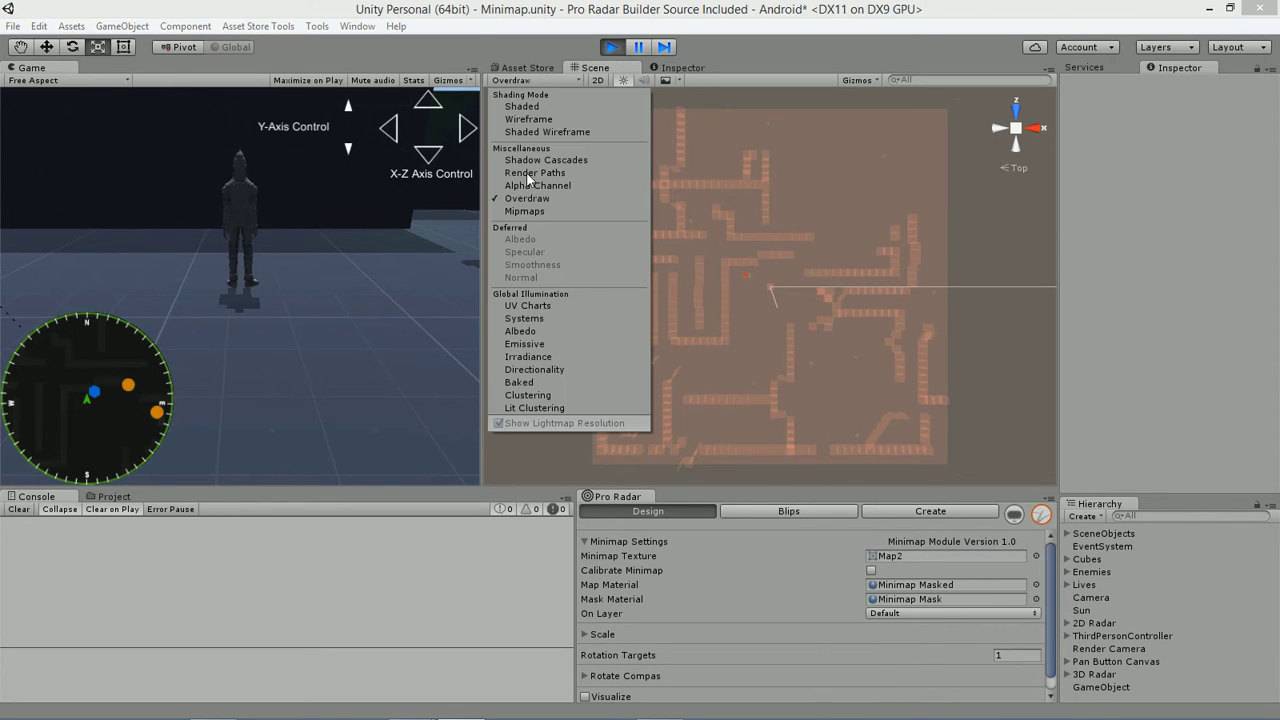
# Step: Return the Scene view to Shaded and inspect the Map2 radar disc close up in perspective
pyautogui.click(526, 106)
pyautogui.scroll(10, 807, 398)
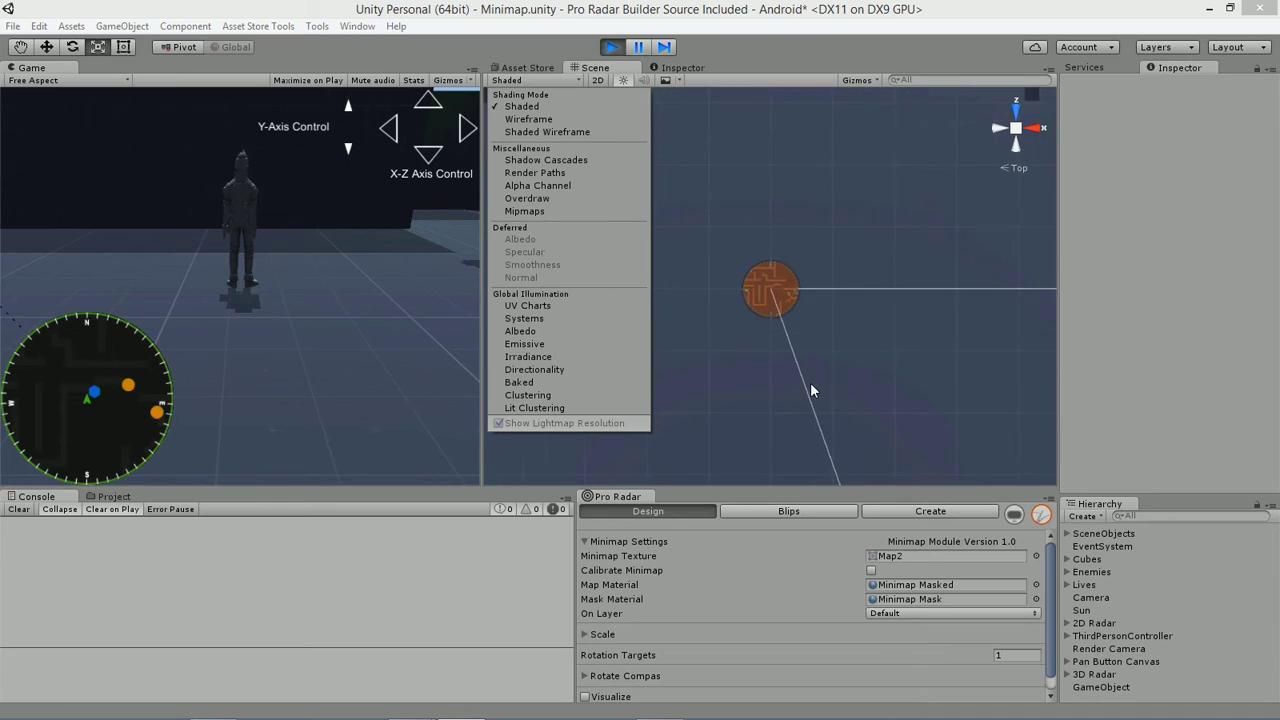
pyautogui.scroll(8, 805, 390)
pyautogui.scroll(8, 800, 398)
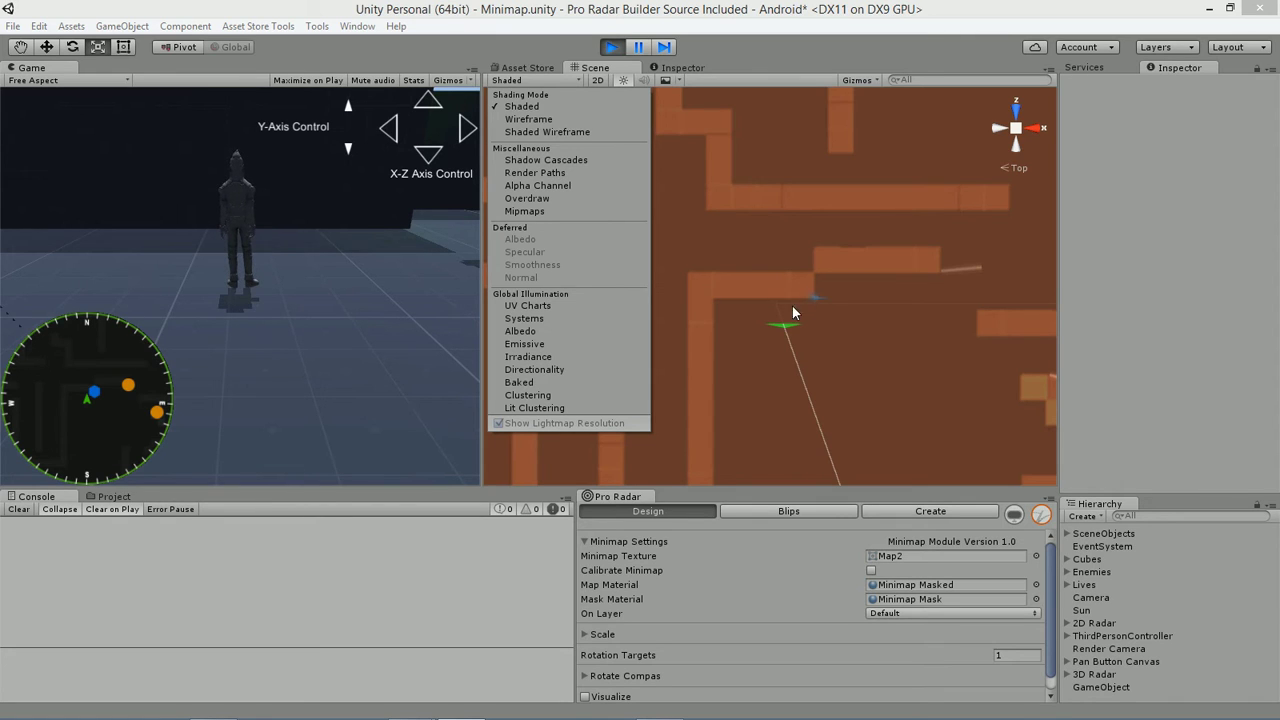
pyautogui.click(349, 245)
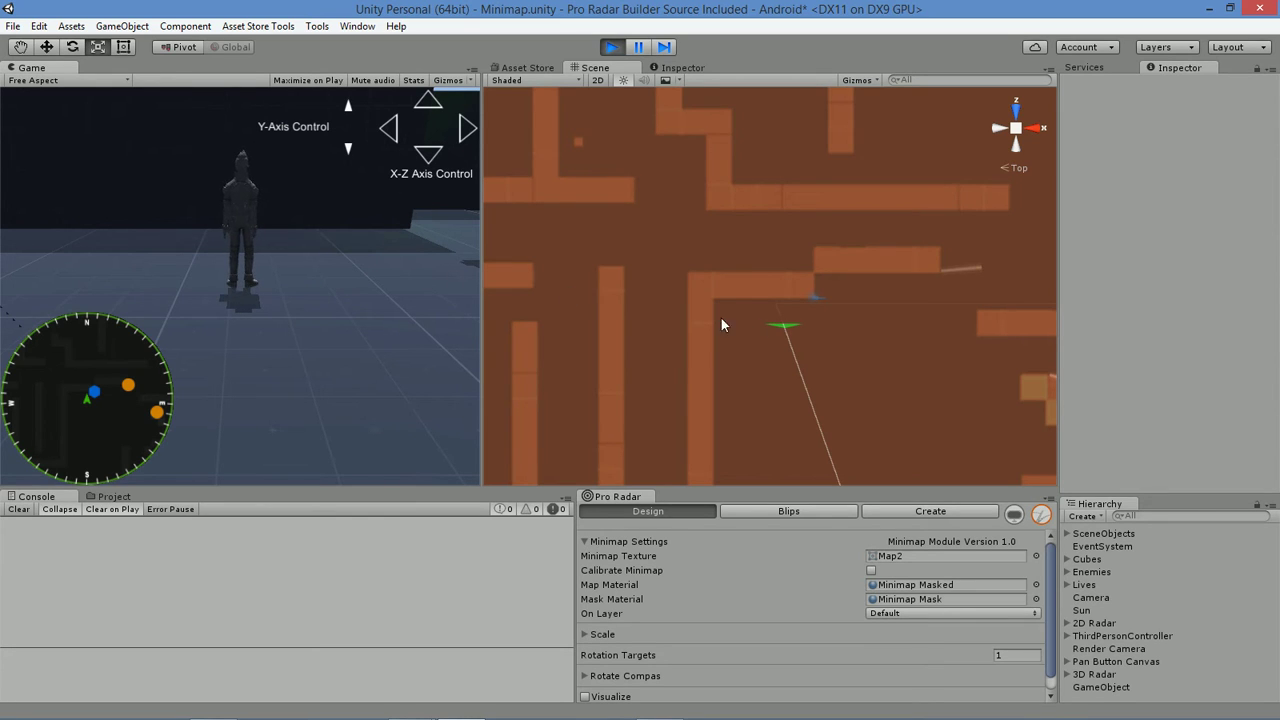
pyautogui.scroll(-5, 824, 332)
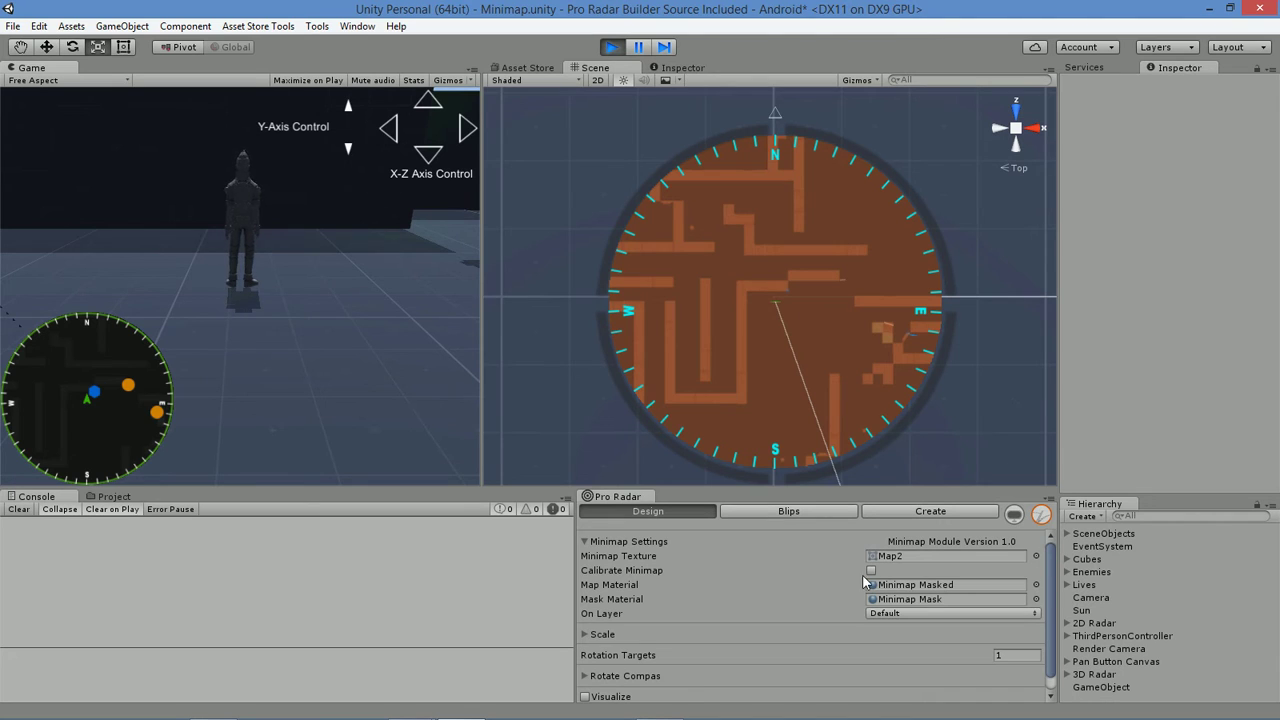
pyautogui.moveTo(874, 334); pyautogui.dragTo(805, 338, button='right')
pyautogui.scroll(-3, 826, 384)
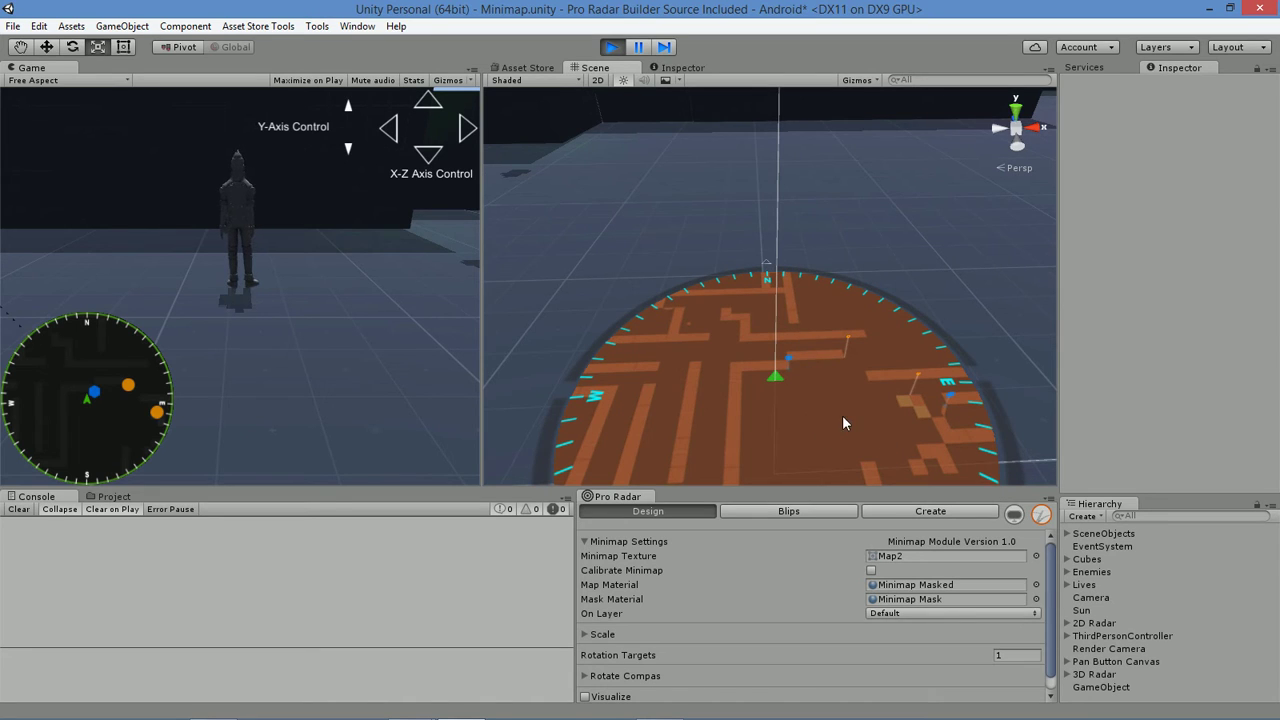
# Step: Stop the game, tick Calibrate Minimap to reveal Map Scale 0.3063867, and play again
pyautogui.click(619, 47)
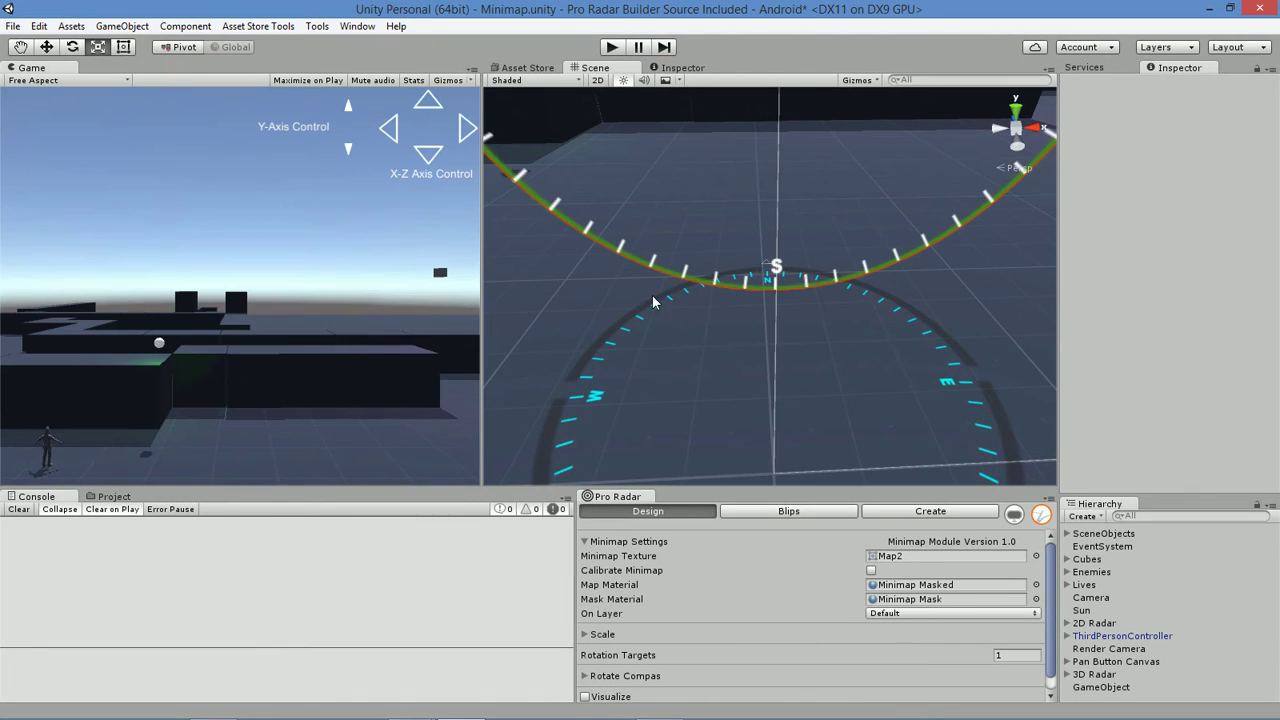
pyautogui.scroll(-2, 772, 394)
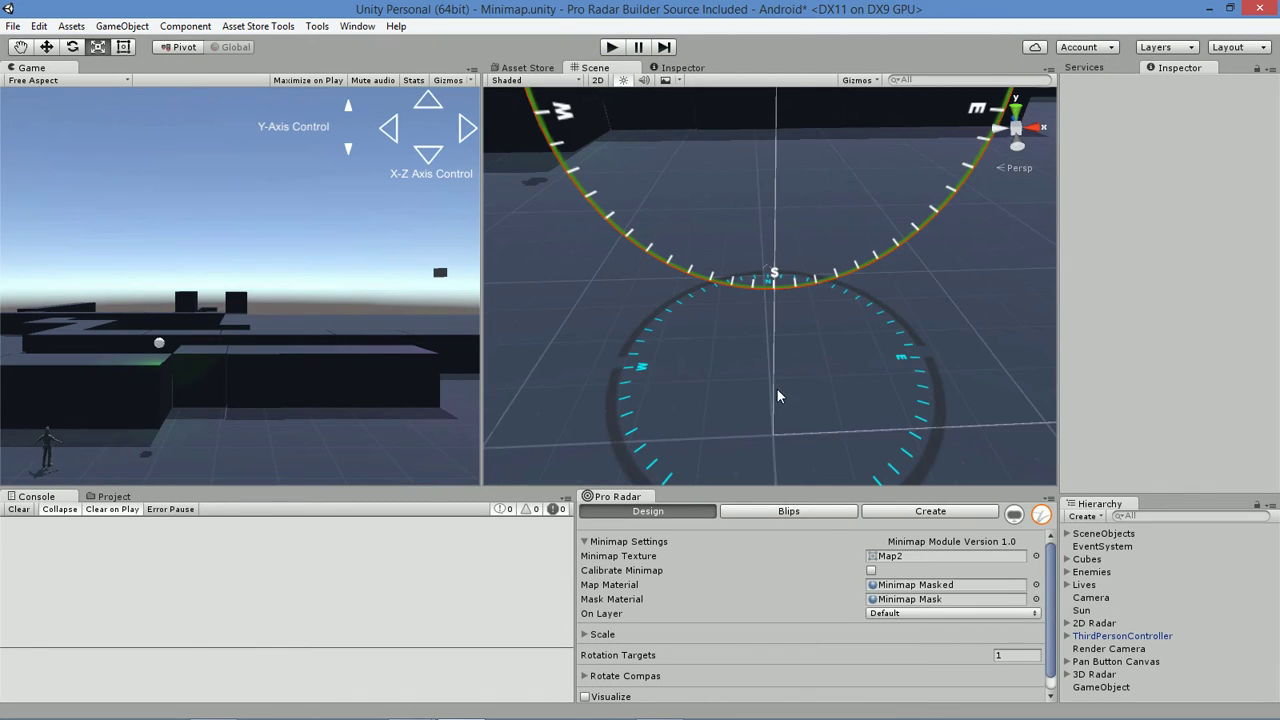
pyautogui.click(871, 572)
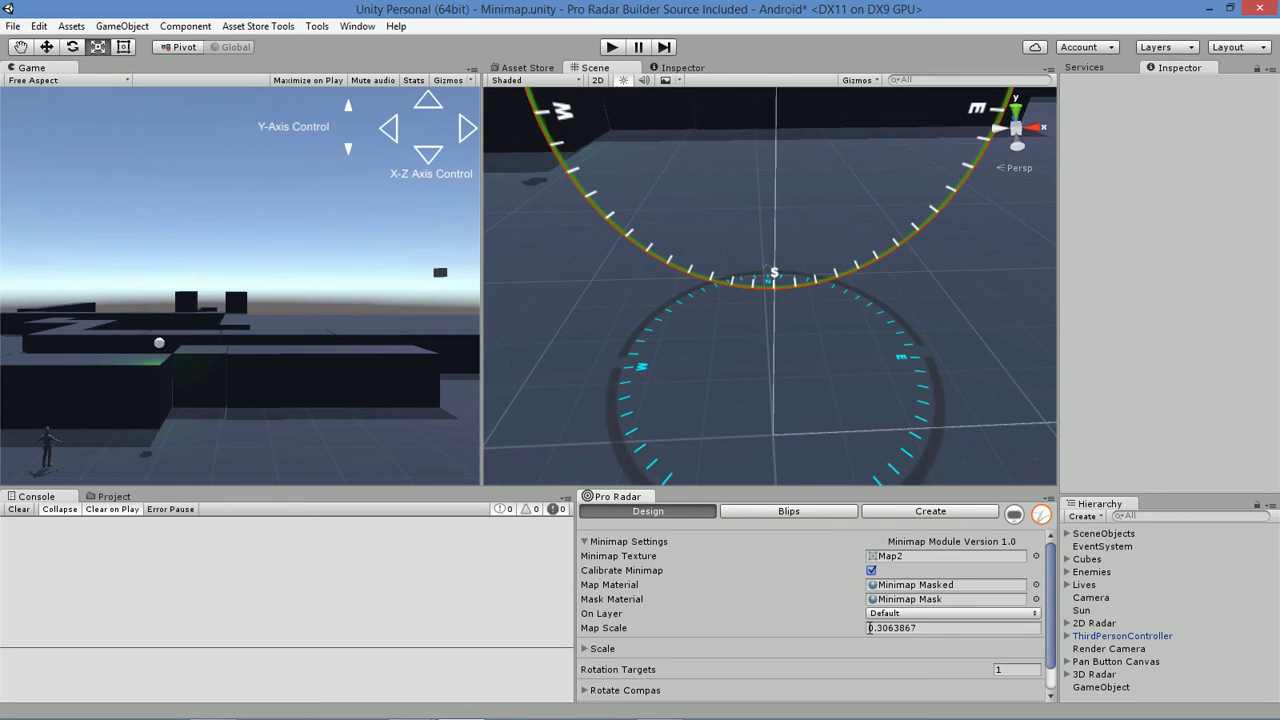
pyautogui.click(612, 47)
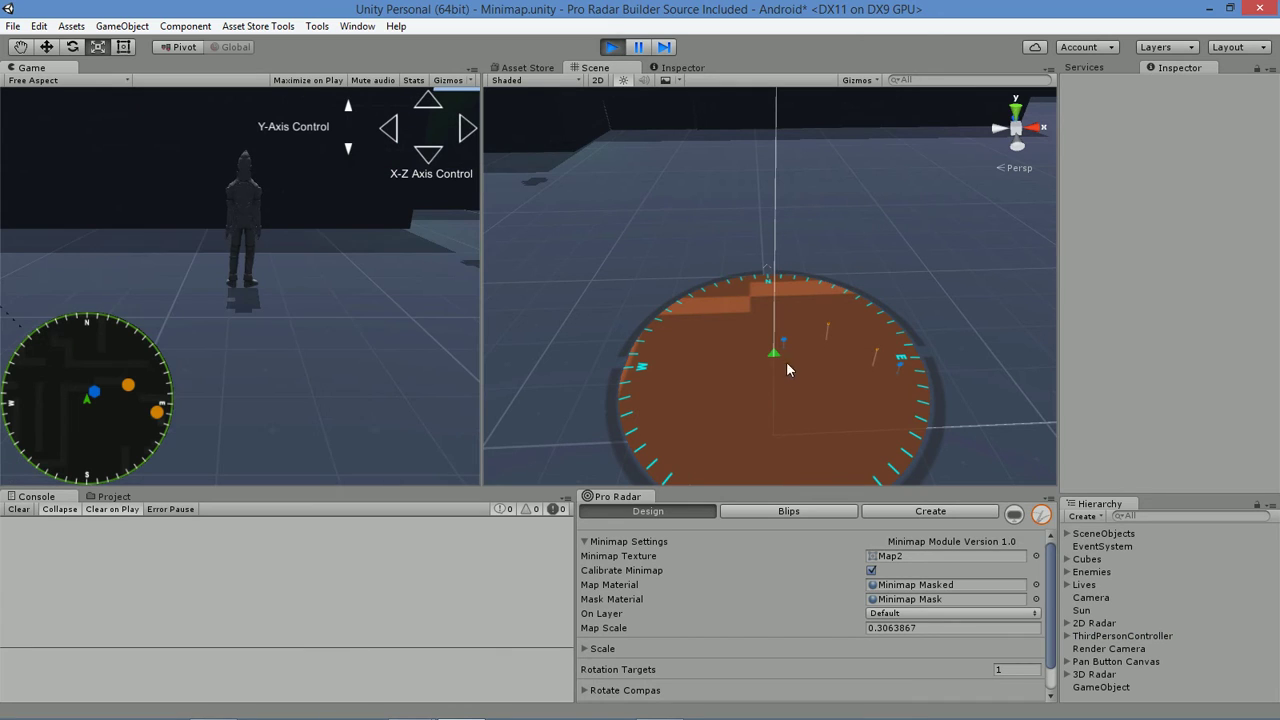
pyautogui.scroll(-2, 780, 368)
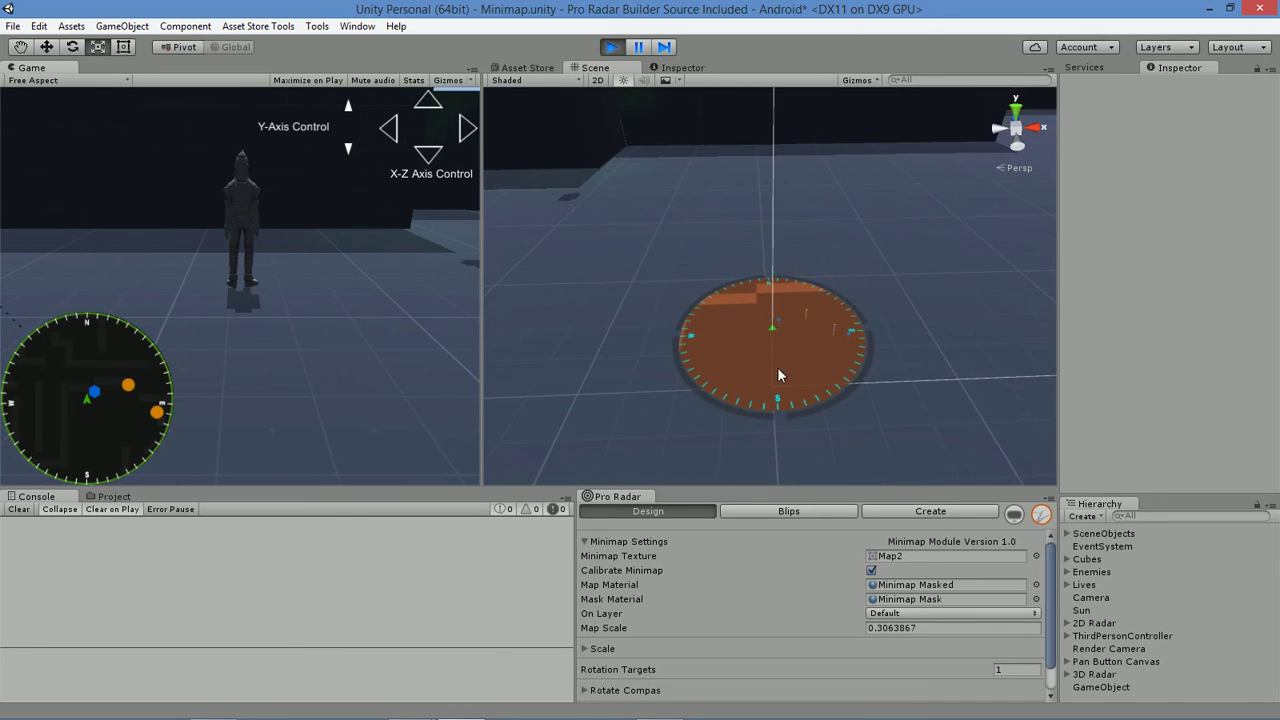
pyautogui.scroll(5, 791, 362)
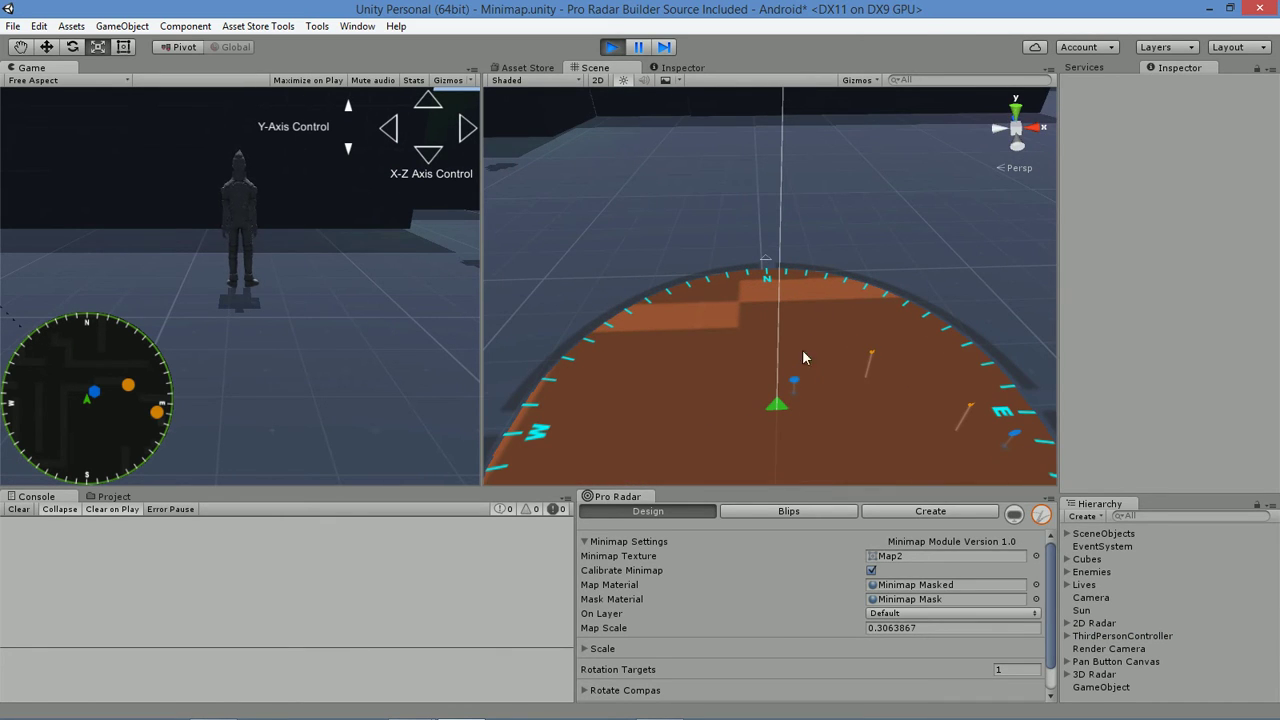
pyautogui.click(1016, 106)
pyautogui.moveTo(845, 353); pyautogui.dragTo(880, 210, button='middle')
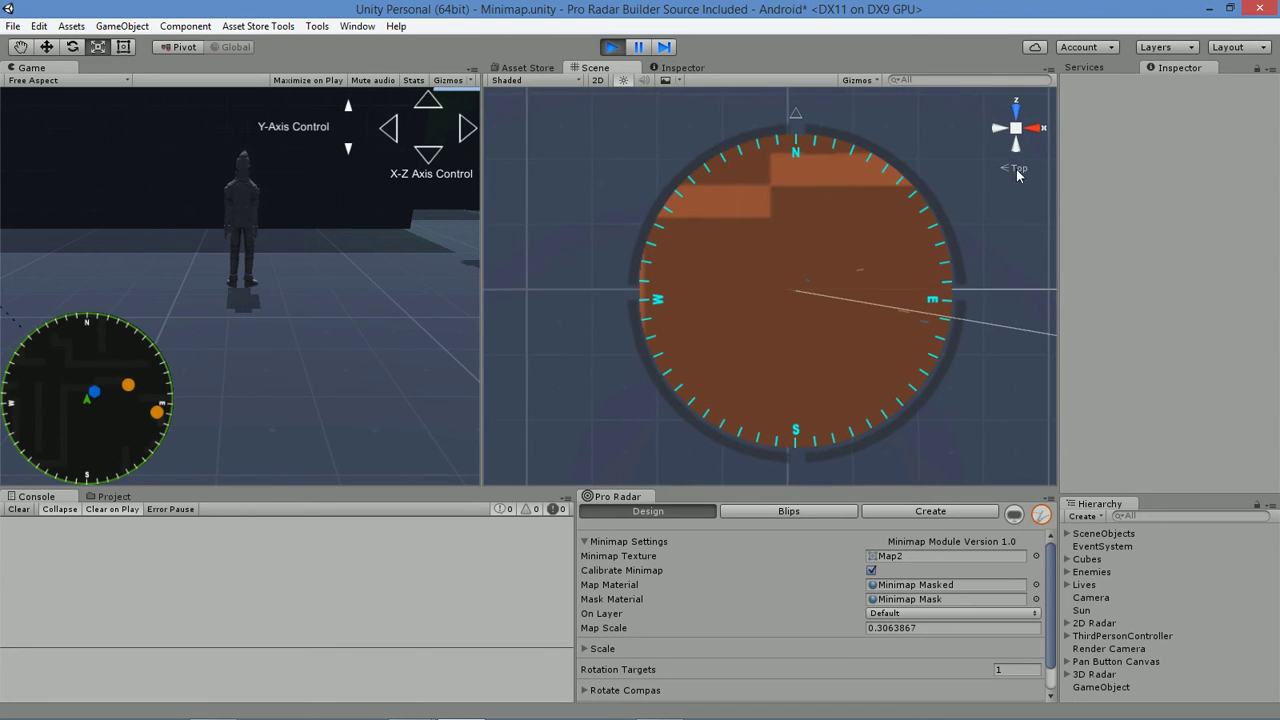
pyautogui.click(1016, 168)
pyautogui.scroll(1, 812, 308)
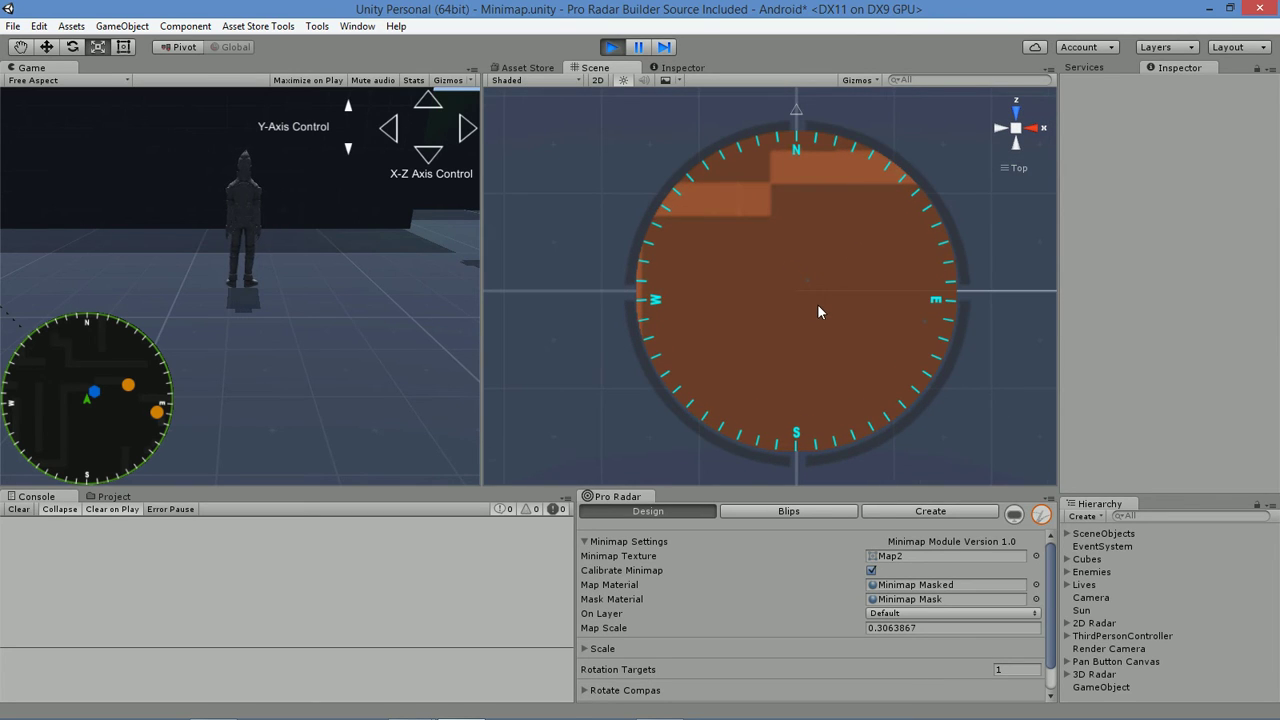
pyautogui.scroll(1, 817, 310)
pyautogui.scroll(1, 820, 312)
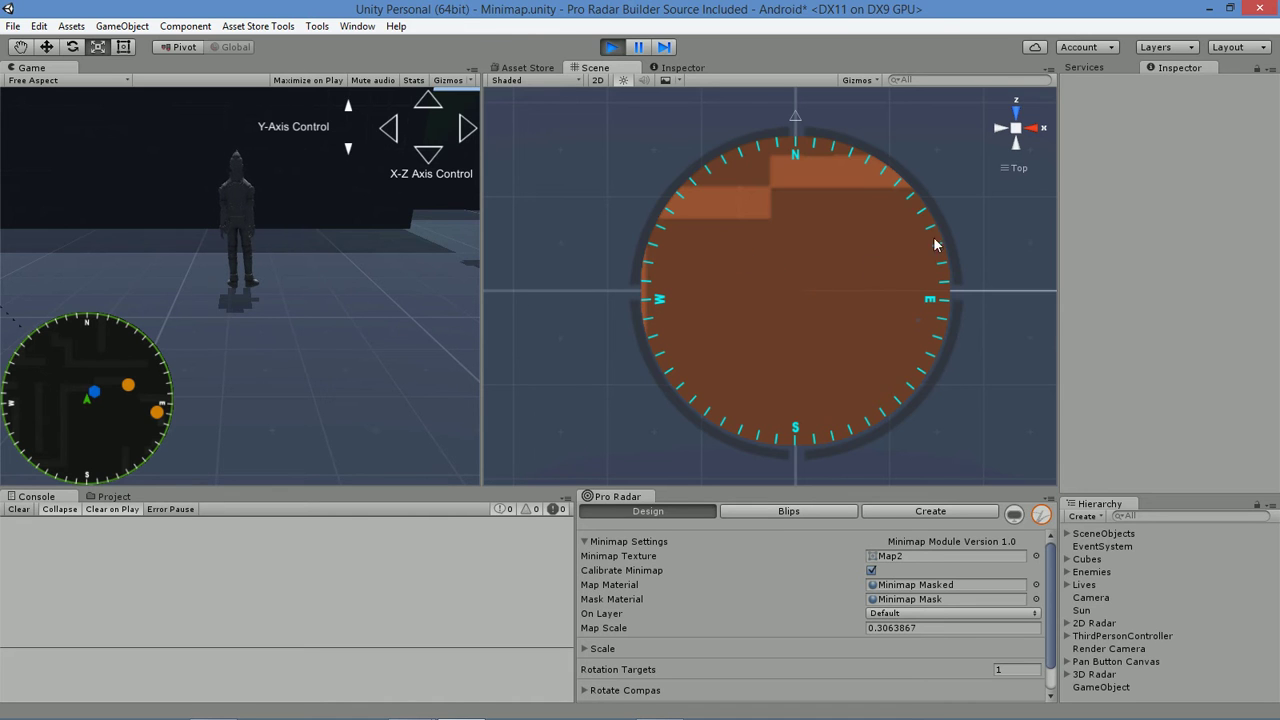
pyautogui.keyDown('alt'); pyautogui.moveTo(888, 257); pyautogui.dragTo(897, 166); pyautogui.keyUp('alt')
pyautogui.scroll(-5, 897, 137)
# Step: Select and frame the Pan Button Canvas, briefly expanding its children in the Hierarchy
pyautogui.click(851, 131)
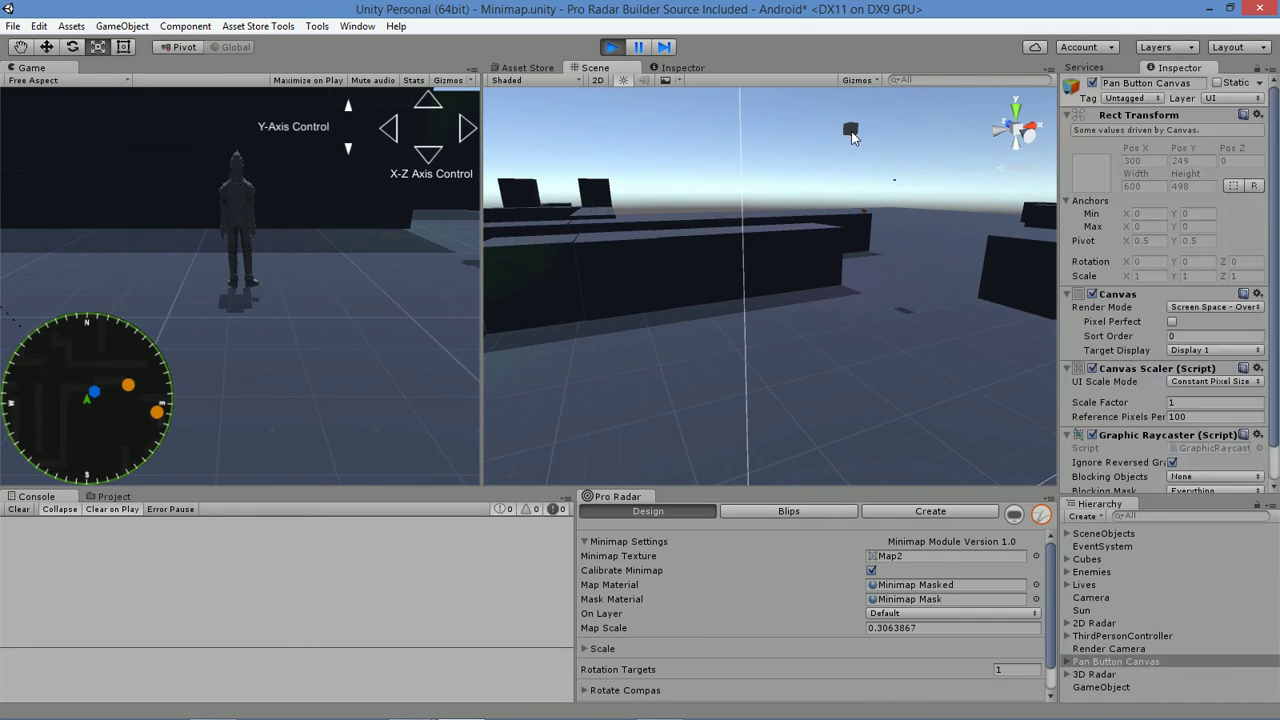
pyautogui.press('f')
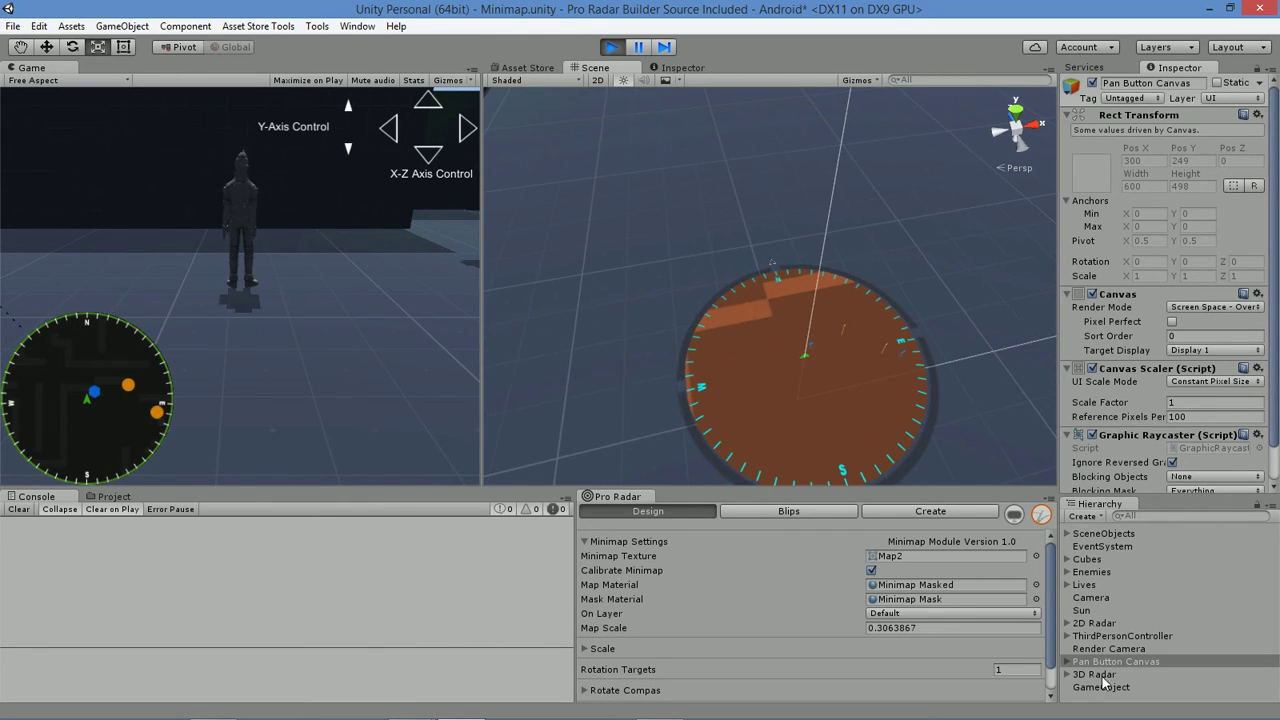
pyautogui.click(1069, 662)
pyautogui.click(1068, 662)
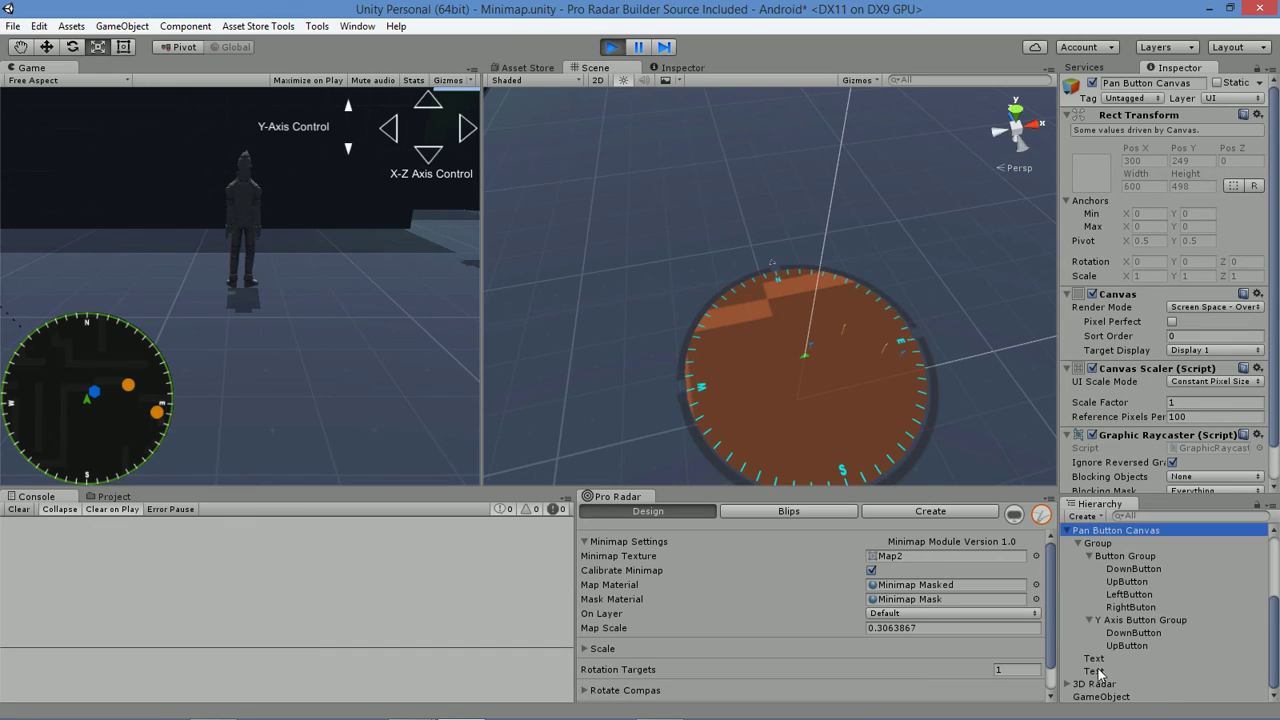
pyautogui.scroll(2, 1100, 607)
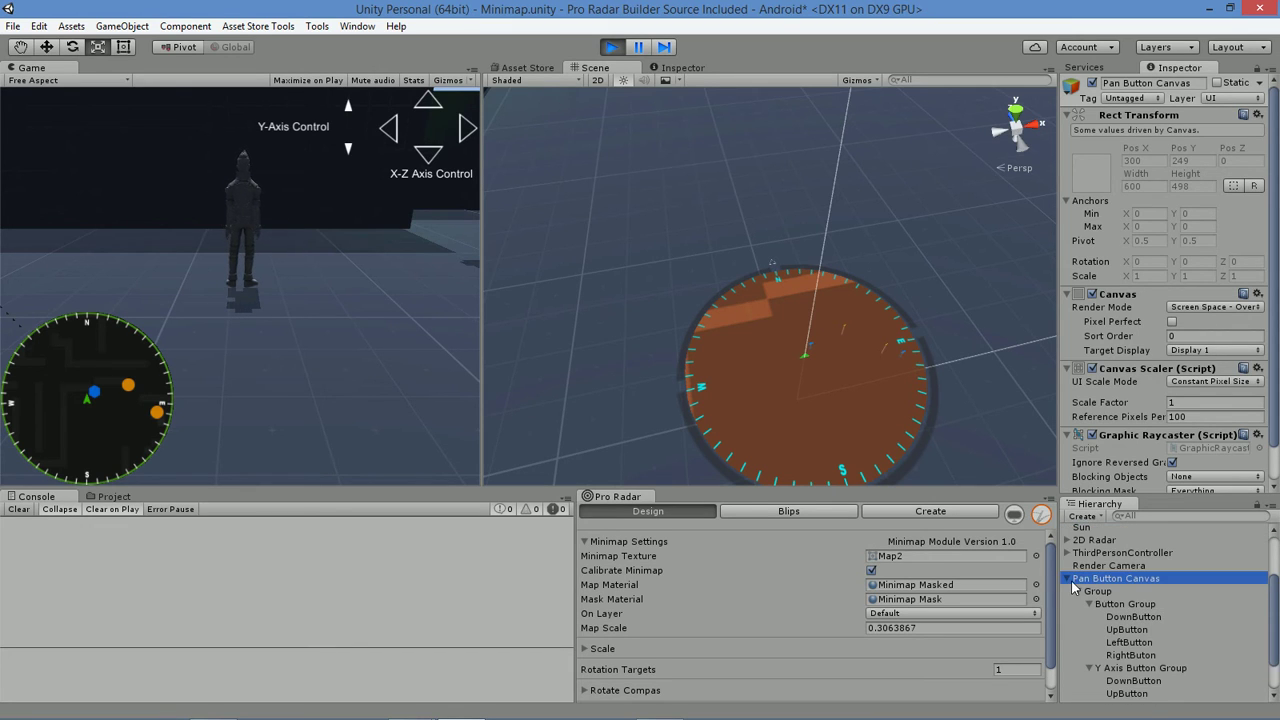
pyautogui.click(1069, 578)
# Step: Expand 3D Radar > MiniMap in the Hierarchy and select the map sprite
pyautogui.click(1085, 675)
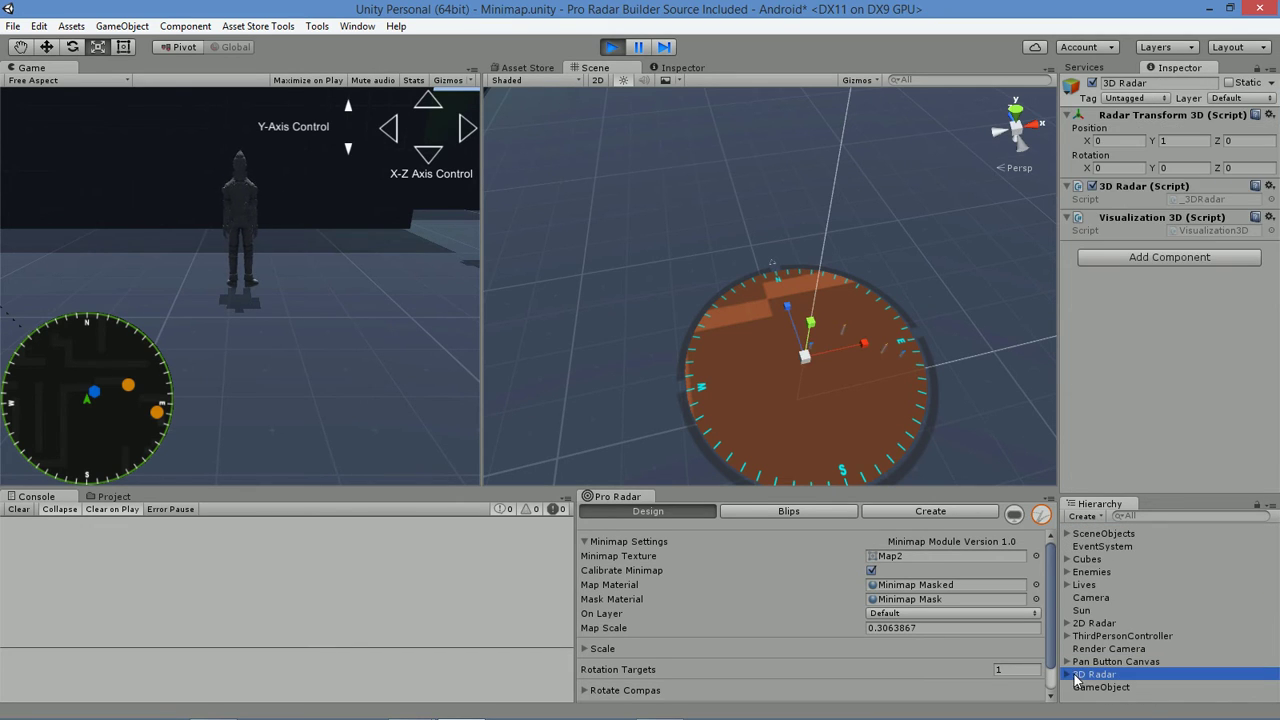
pyautogui.click(1067, 675)
pyautogui.scroll(-1, 1108, 675)
pyautogui.click(1095, 686)
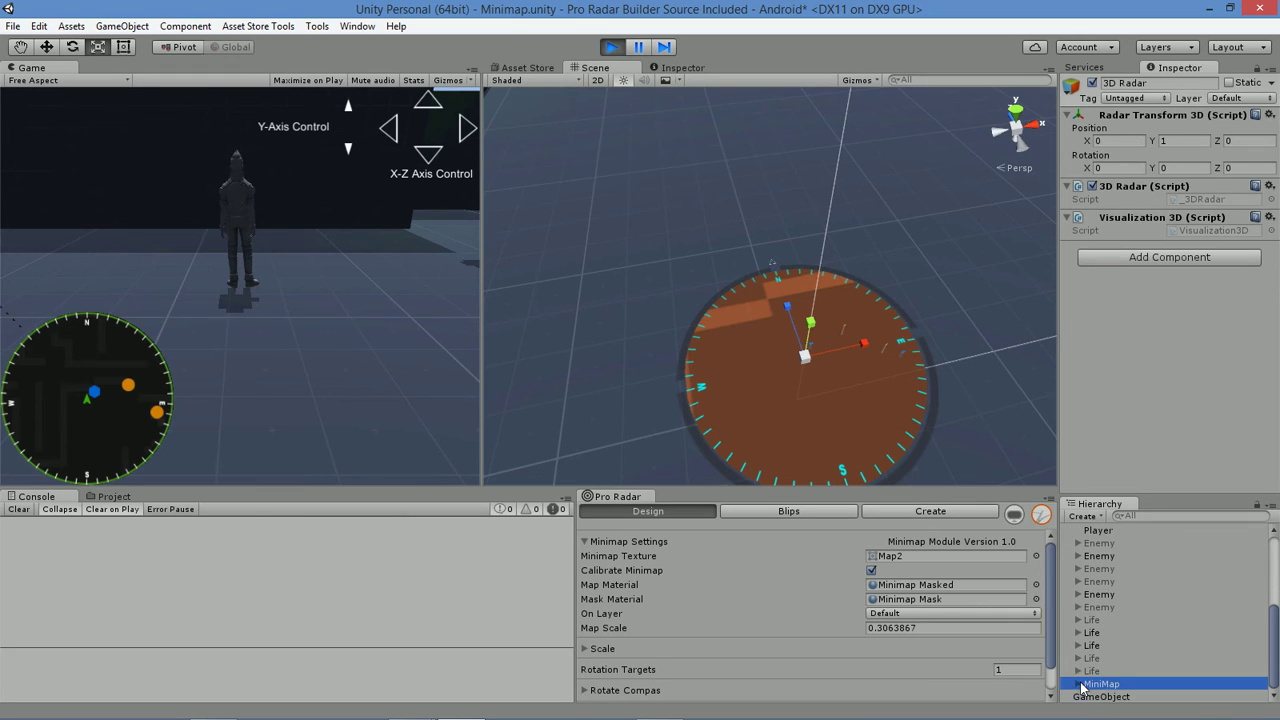
pyautogui.click(1078, 686)
pyautogui.click(1106, 671)
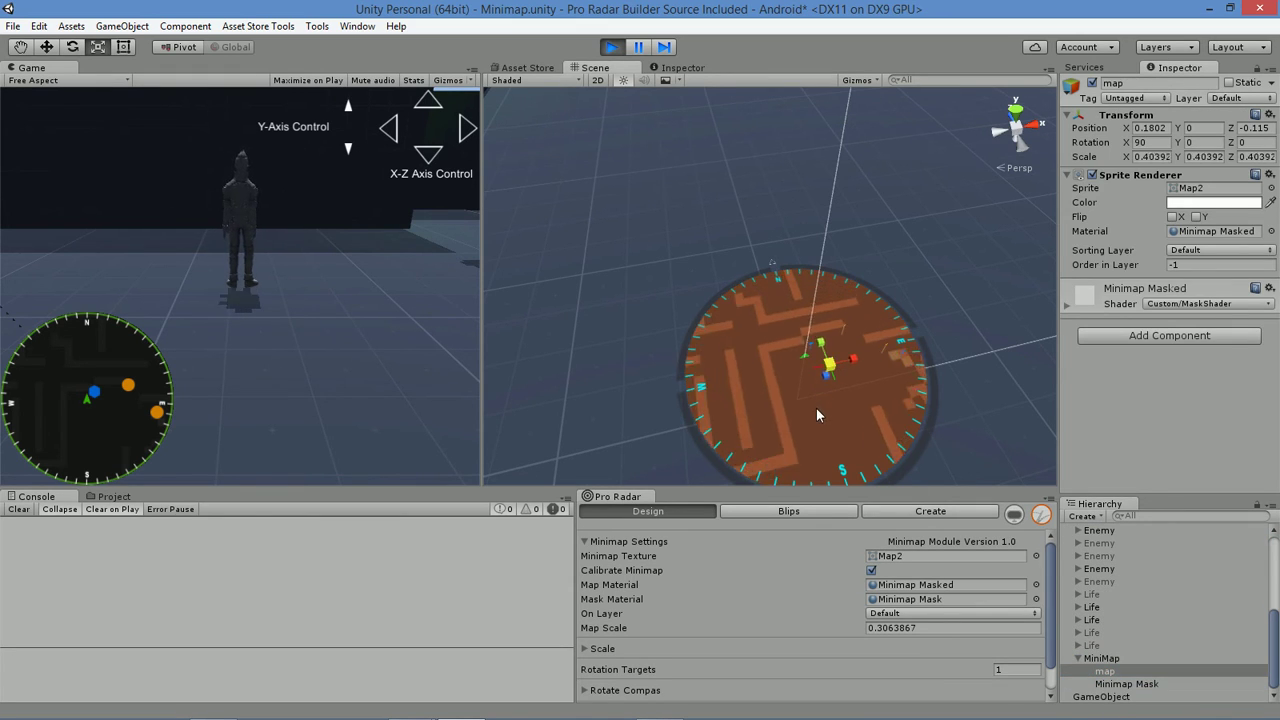
# Step: Scale the map sprite down to 0.31815 on all axes in Top view and select its Scale X value
pyautogui.scroll(3, 822, 408)
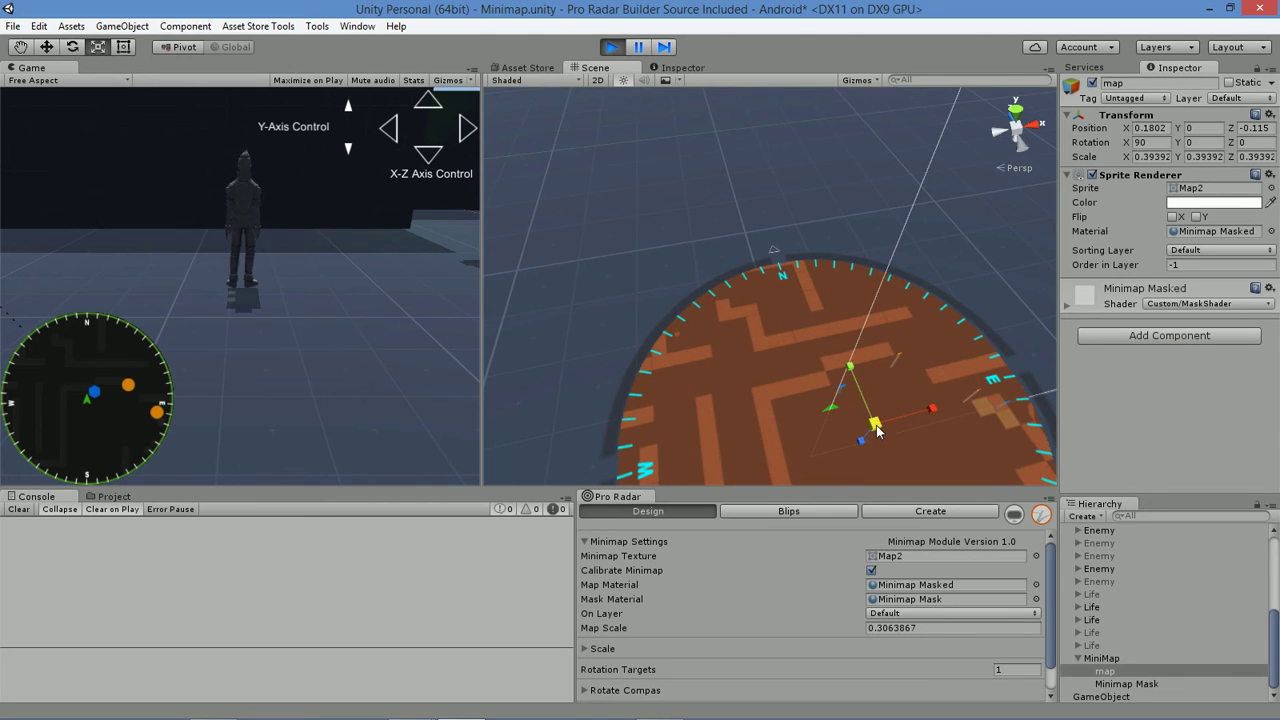
pyautogui.moveTo(876, 430); pyautogui.dragTo(878, 445)
pyautogui.click(1016, 110)
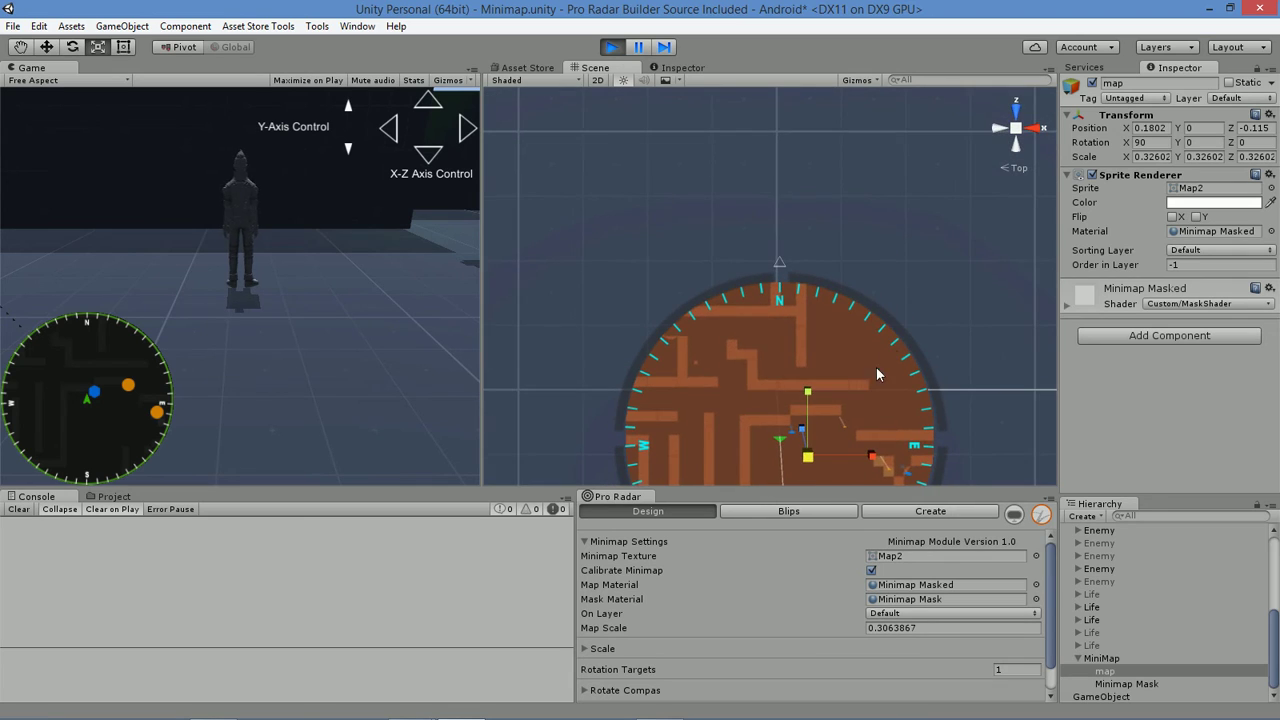
pyautogui.scroll(5, 855, 397)
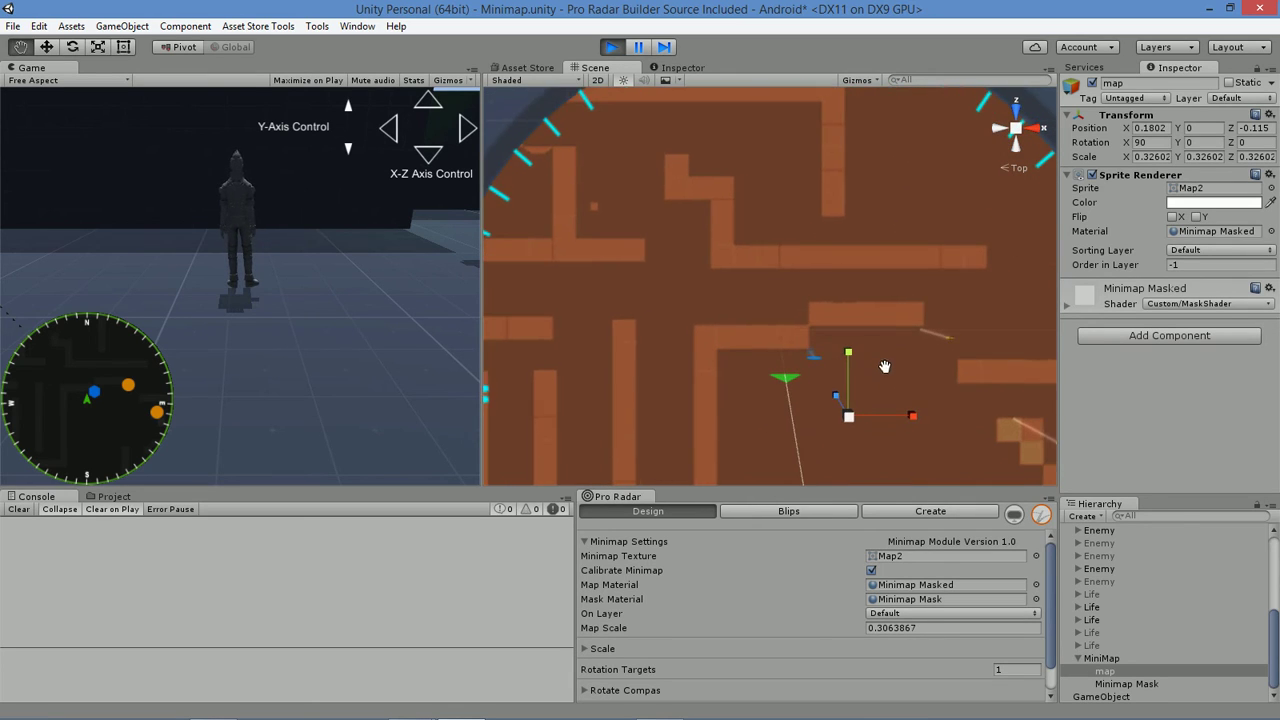
pyautogui.moveTo(883, 363); pyautogui.dragTo(880, 359, button='middle')
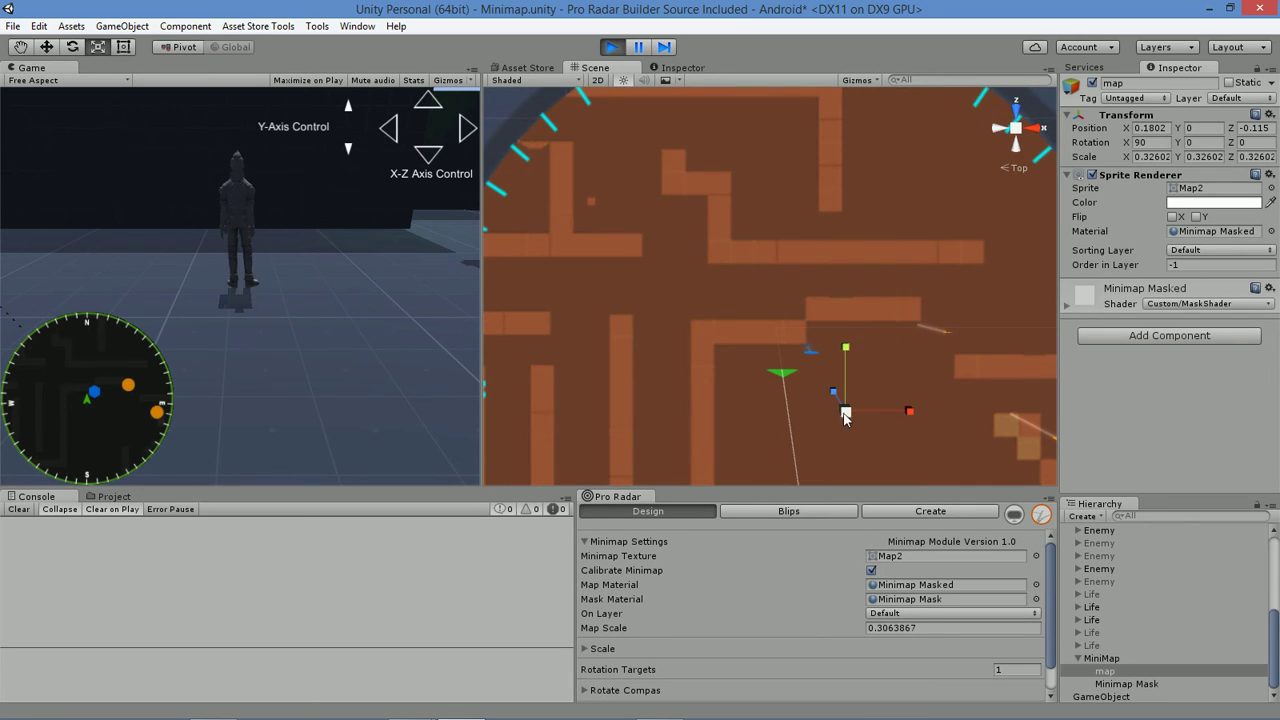
pyautogui.moveTo(845, 418); pyautogui.dragTo(835, 408)
pyautogui.click(1158, 157)
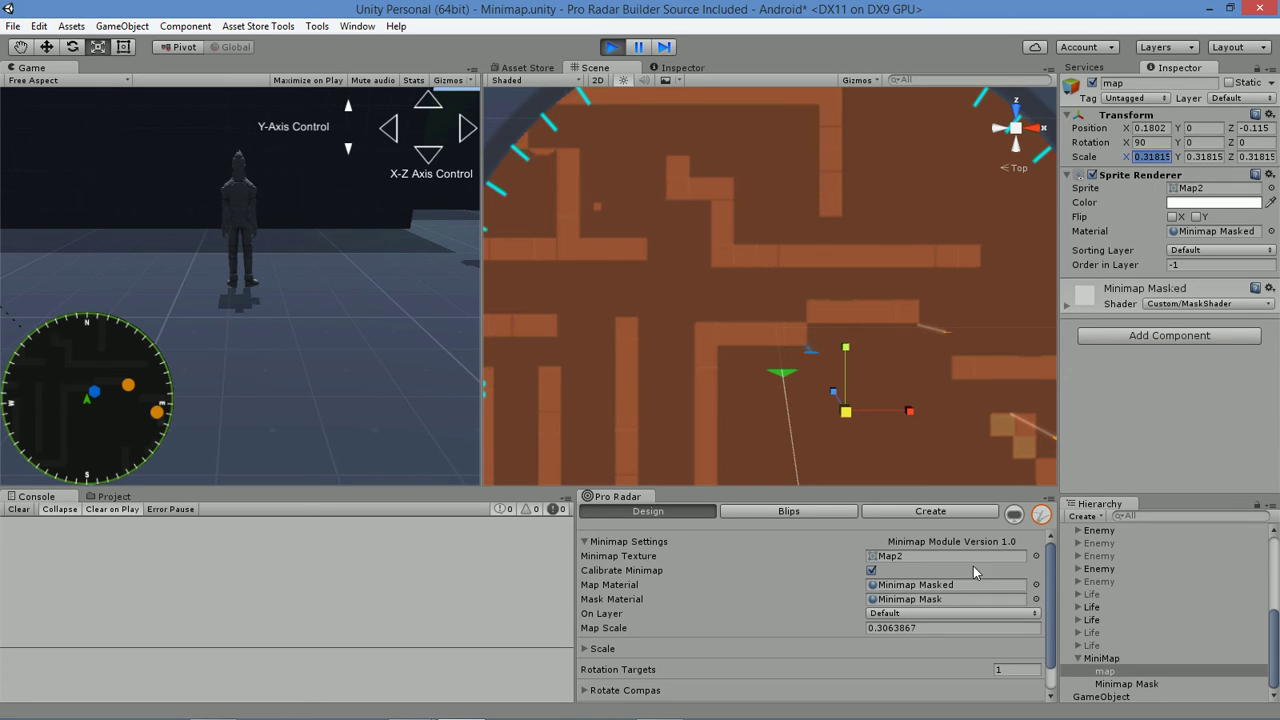
# Step: Stop play, paste 0.3181578 into Map Scale, untick Calibrate Minimap, and play again
pyautogui.click(613, 47)
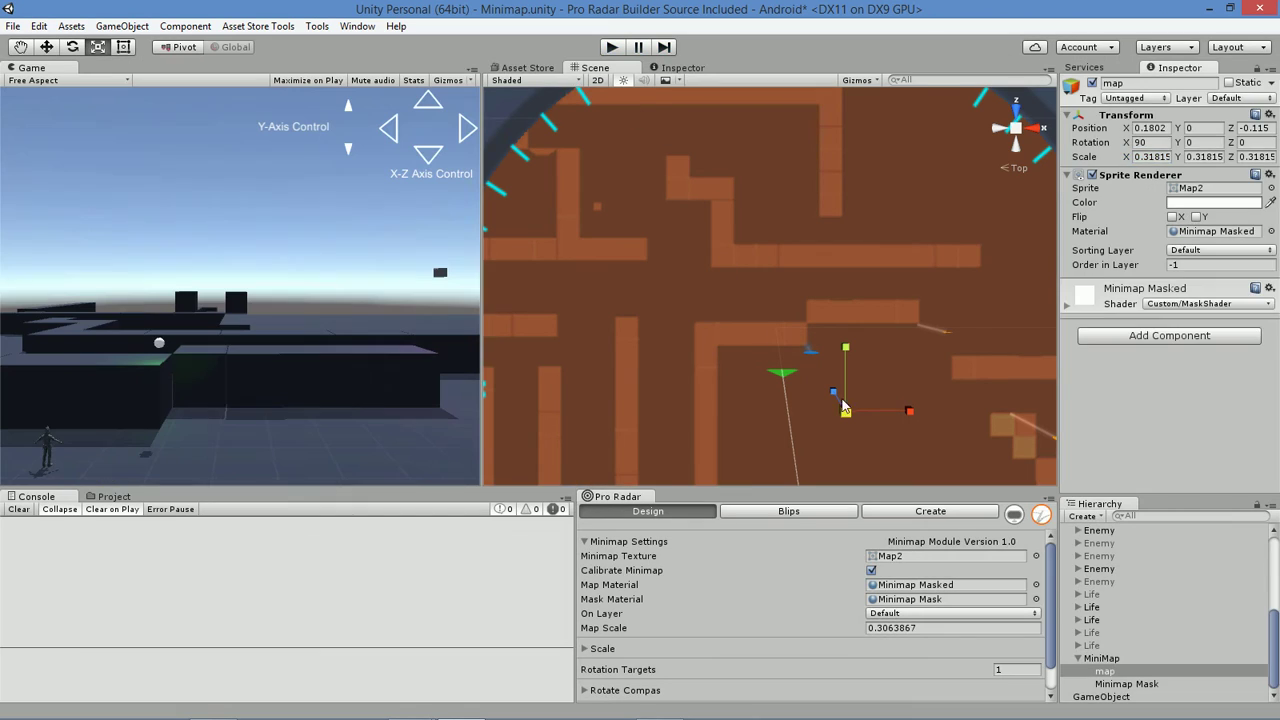
pyautogui.click(933, 628)
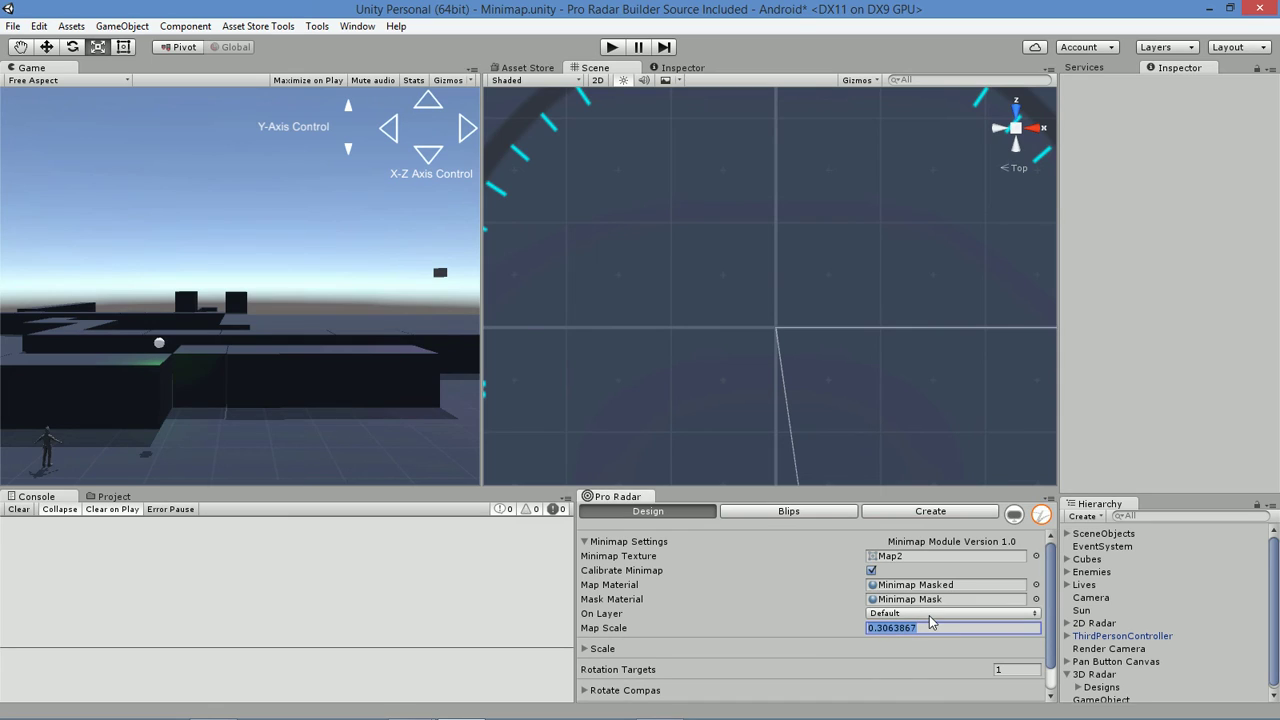
pyautogui.write('0.3181578')
pyautogui.click(870, 571)
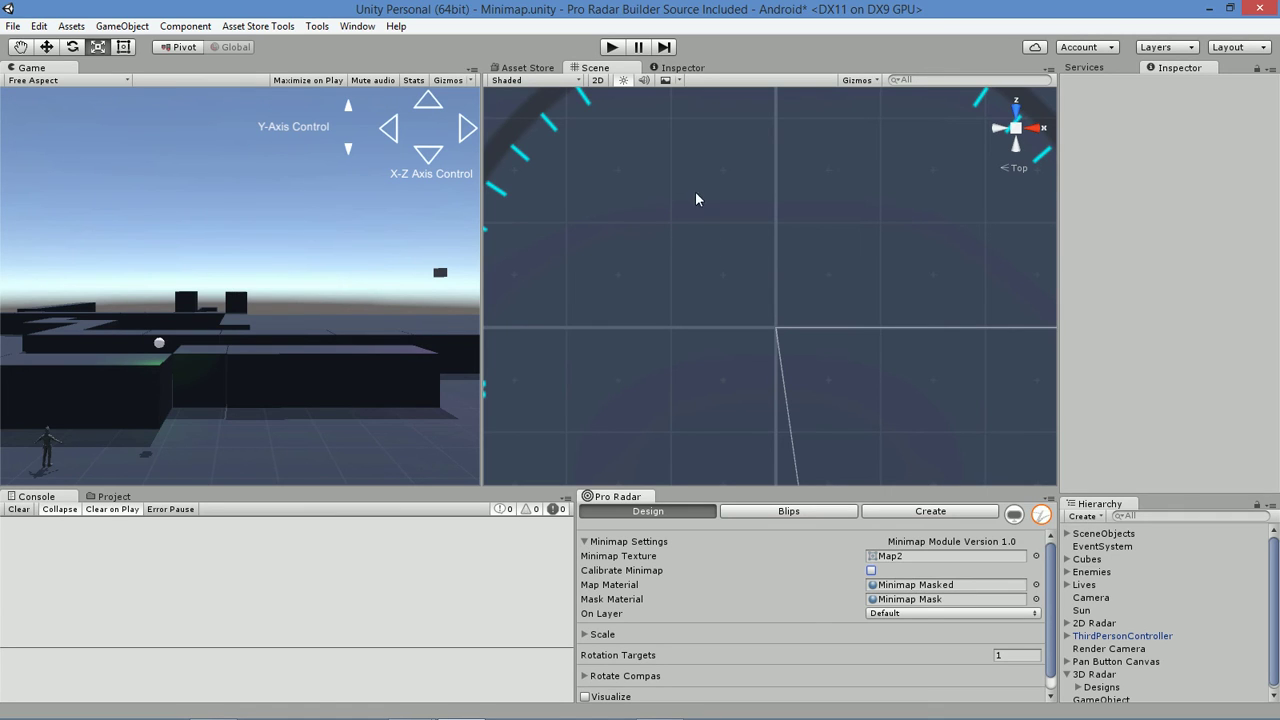
pyautogui.click(611, 47)
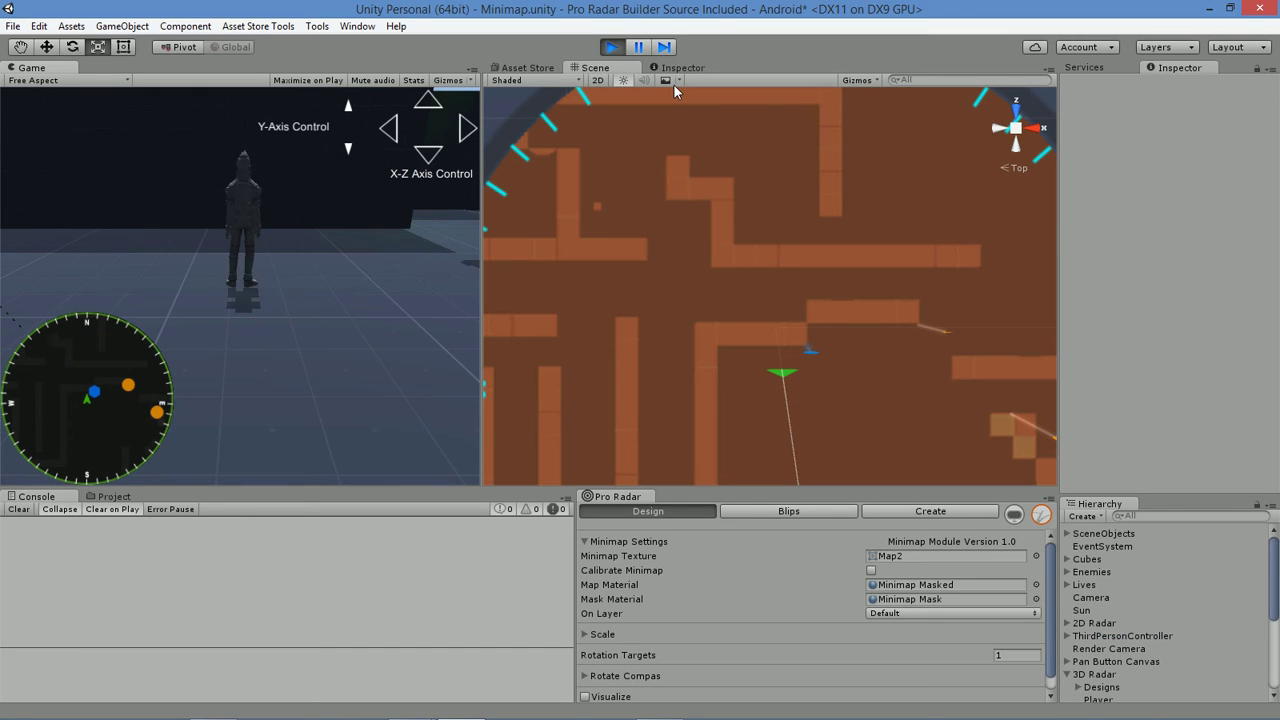
# Step: Tilt the Scene view onto the radar and move the player left, forward and back to watch the minimap follow
pyautogui.scroll(-5, 770, 230)
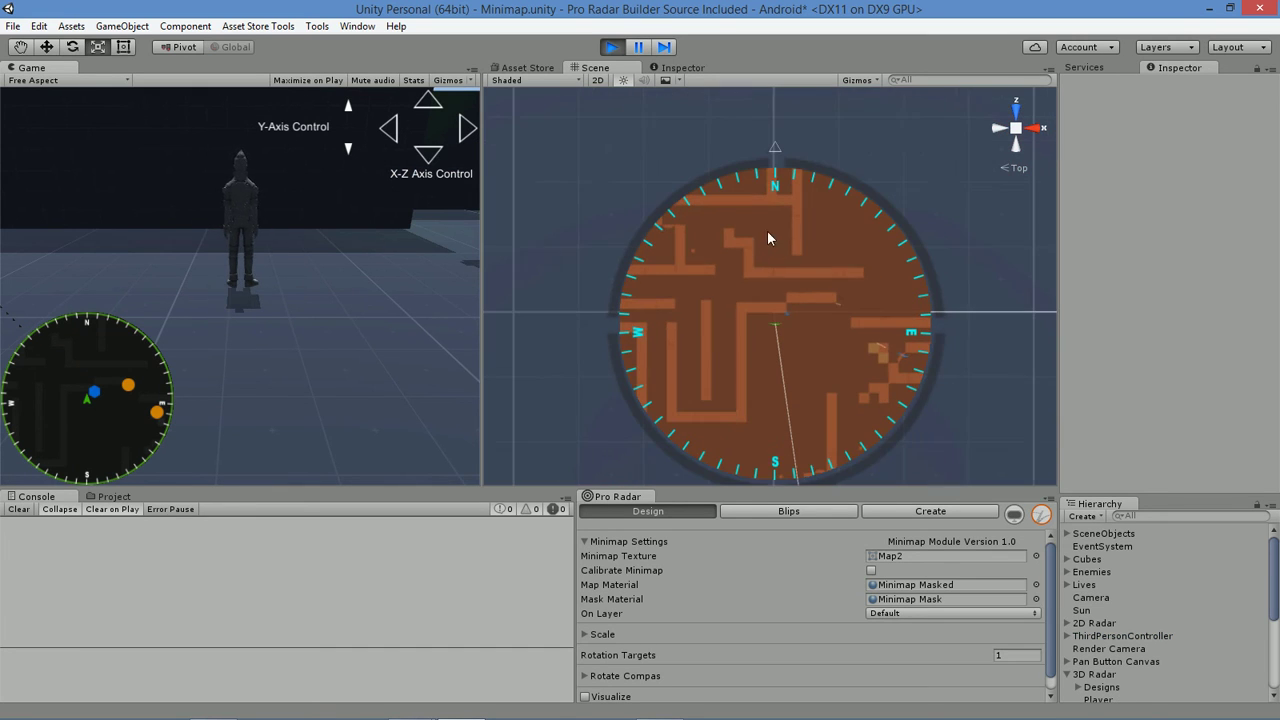
pyautogui.moveTo(757, 378)
pyautogui.keyDown('alt'); pyautogui.mouseDown()
pyautogui.moveTo(766, 343)
pyautogui.moveTo(761, 356)
pyautogui.mouseUp(); pyautogui.keyUp('alt')
pyautogui.moveTo(761, 356); pyautogui.dragTo(772, 248, button='middle')
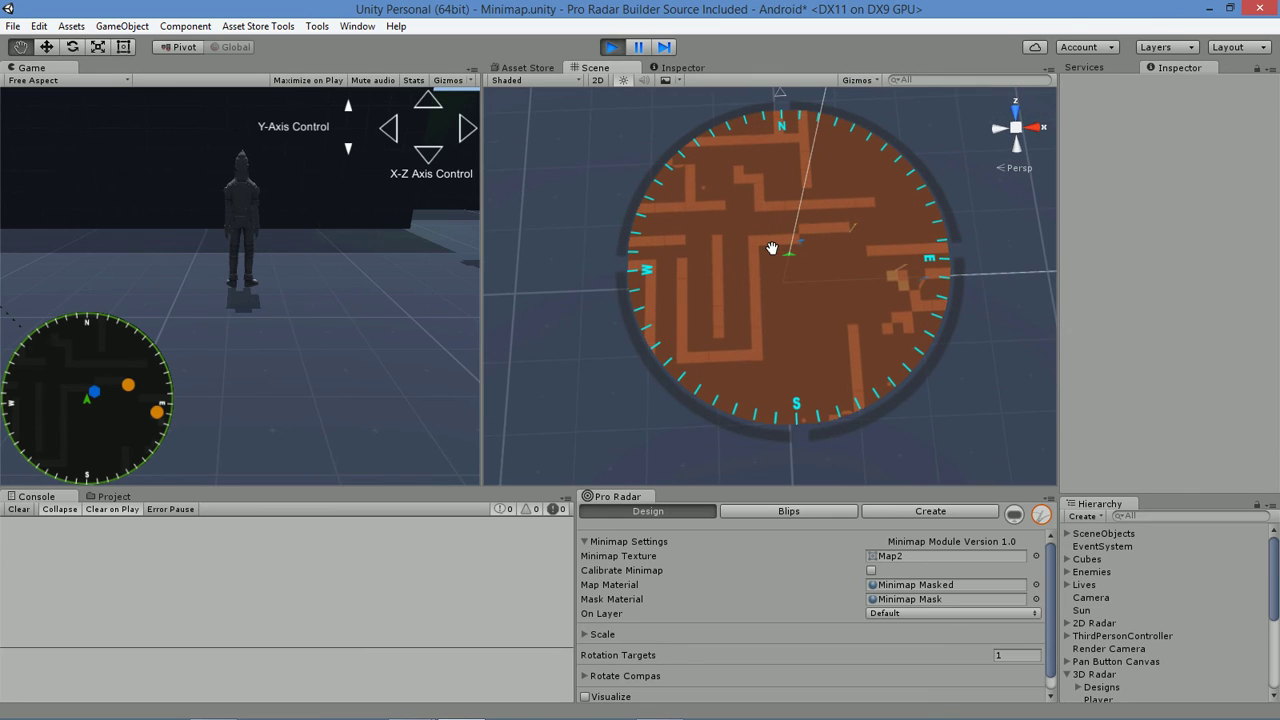
pyautogui.click(390, 133)
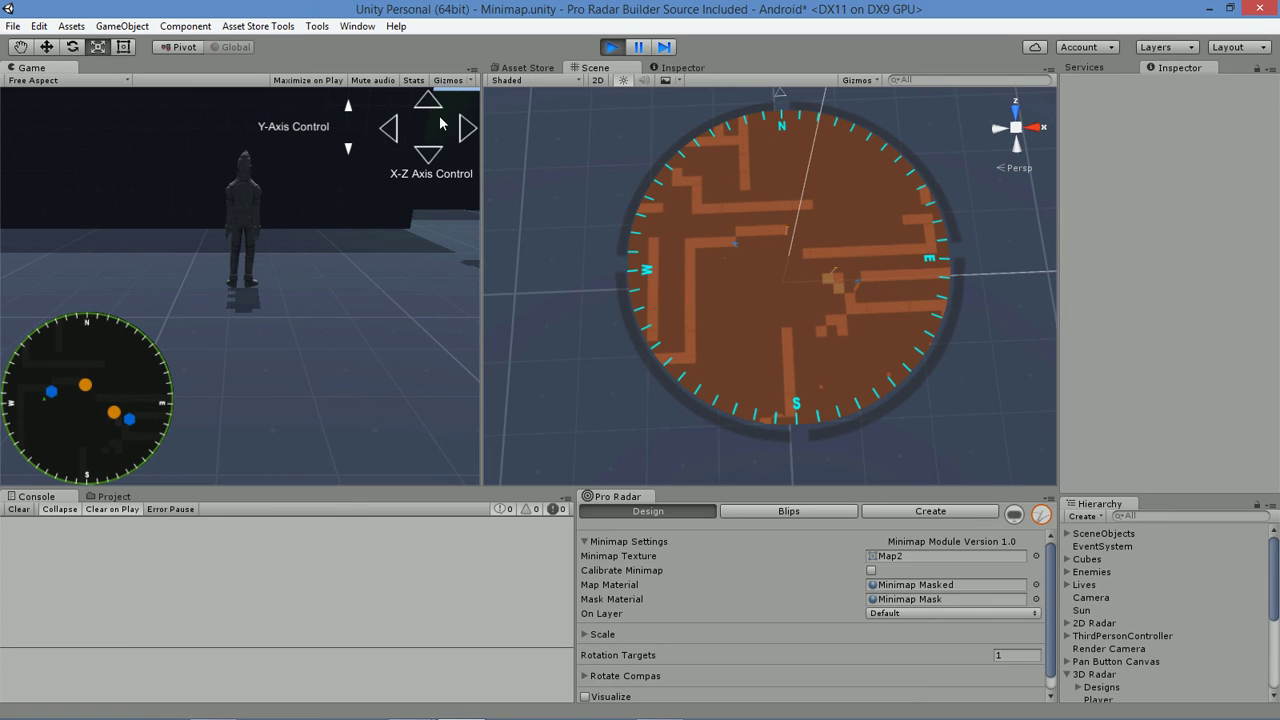
pyautogui.click(432, 104)
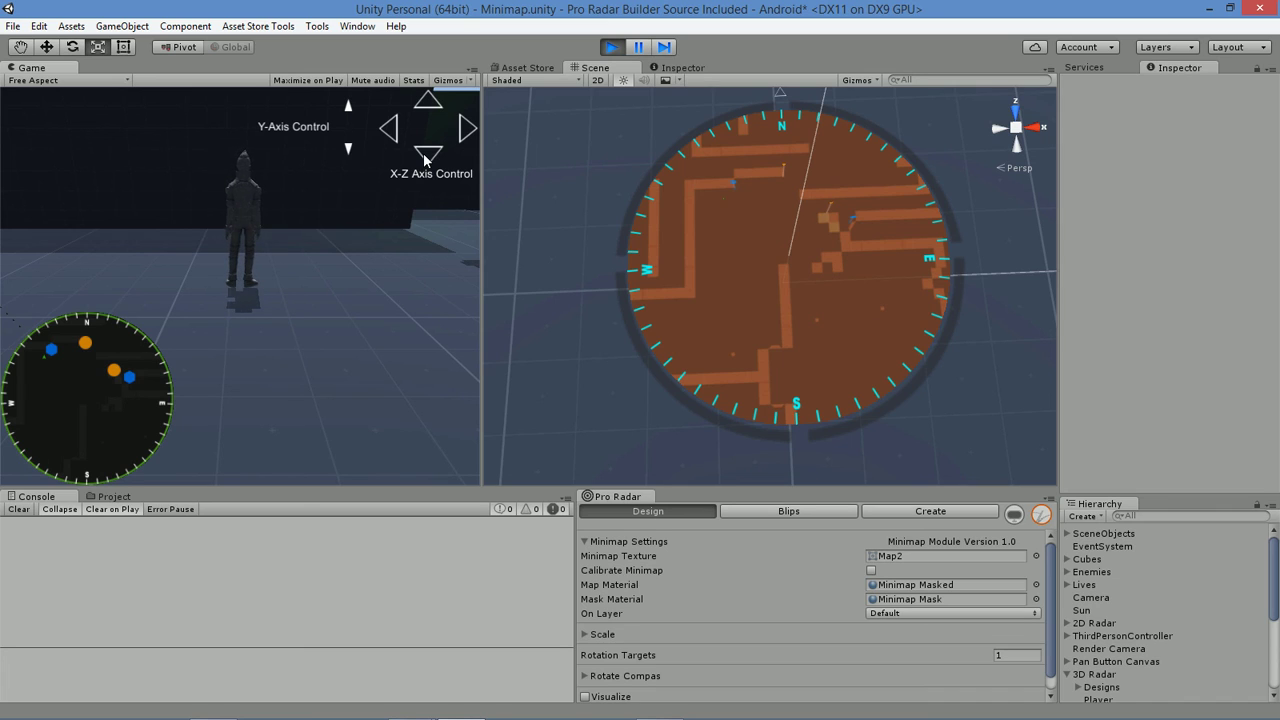
pyautogui.click(425, 158)
pyautogui.click(425, 158)
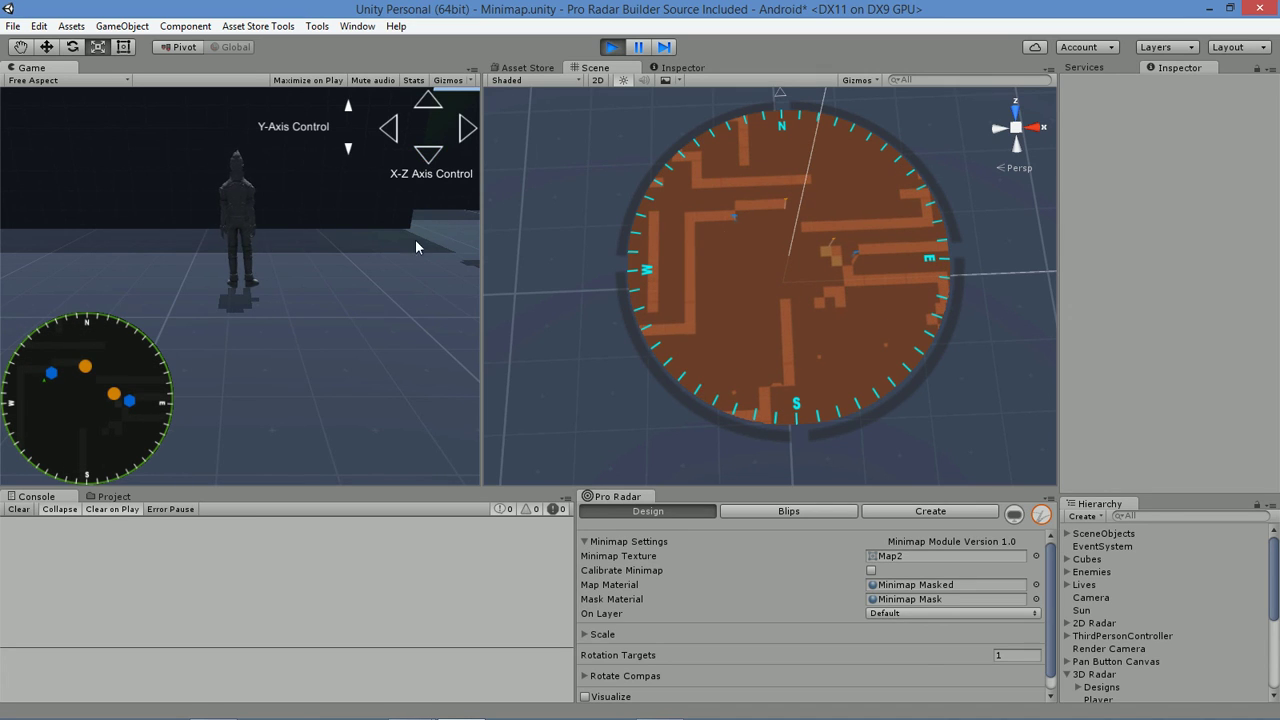